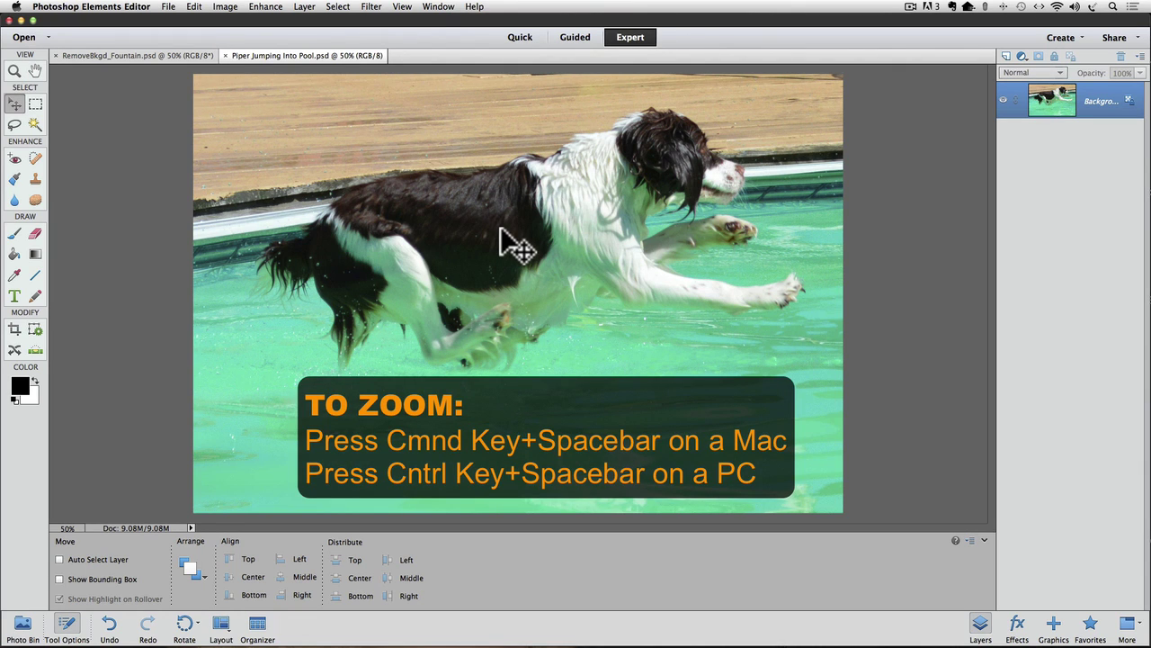
- Zoom to about 80% with a marquee around the leaping dog so it fills the view
key("super+space")
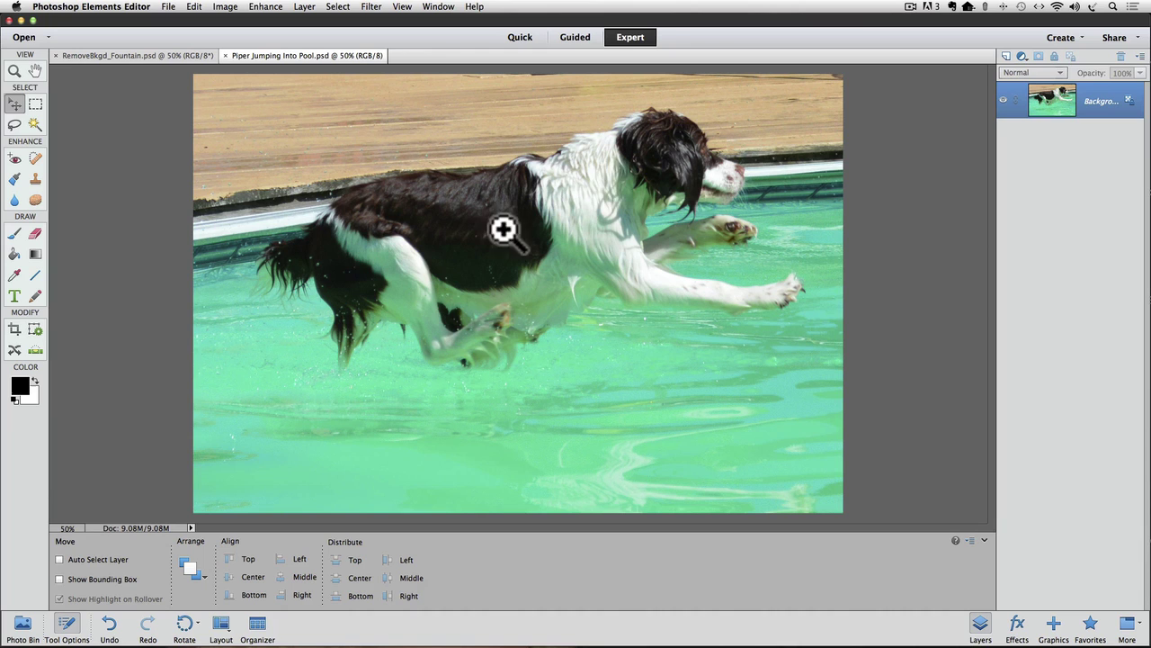
left_click_drag(820, 100, 239, 387)
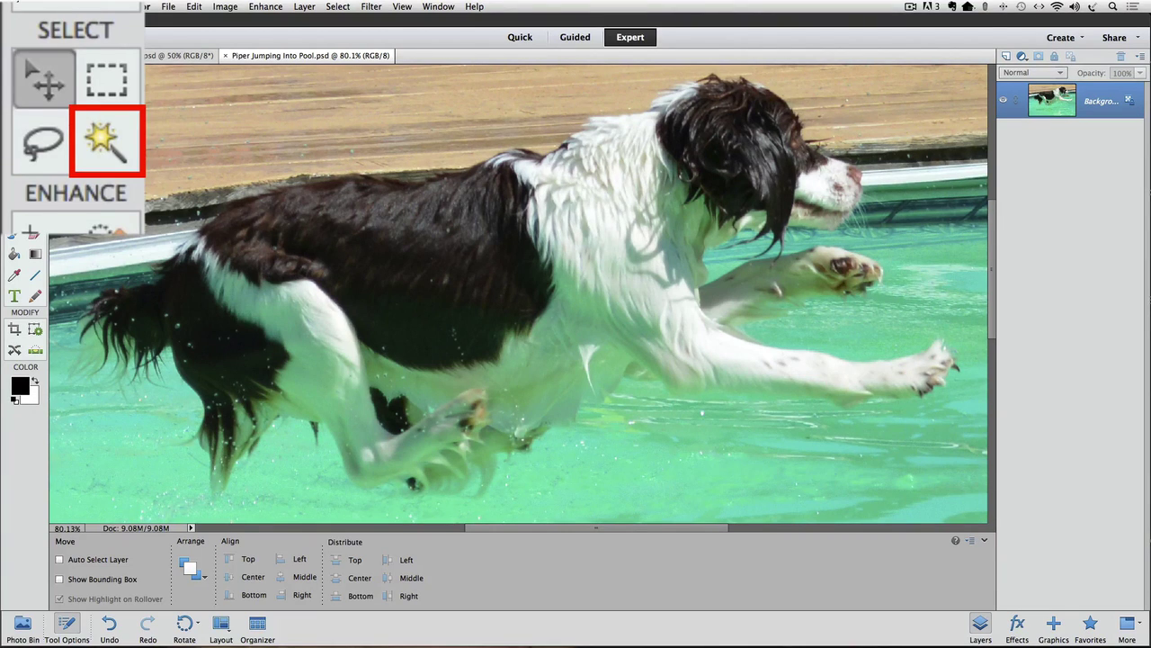
- Switch to the Quick Selection tool, ready in Add mode with a 50 px brush
left_click(106, 141)
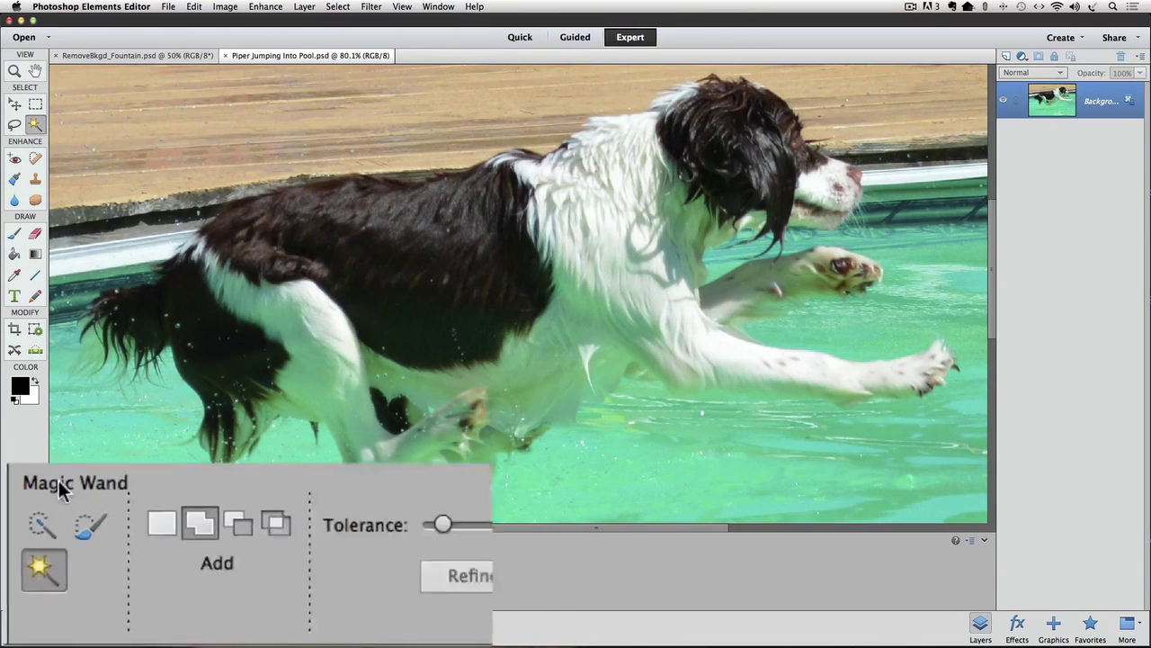
left_click(50, 500)
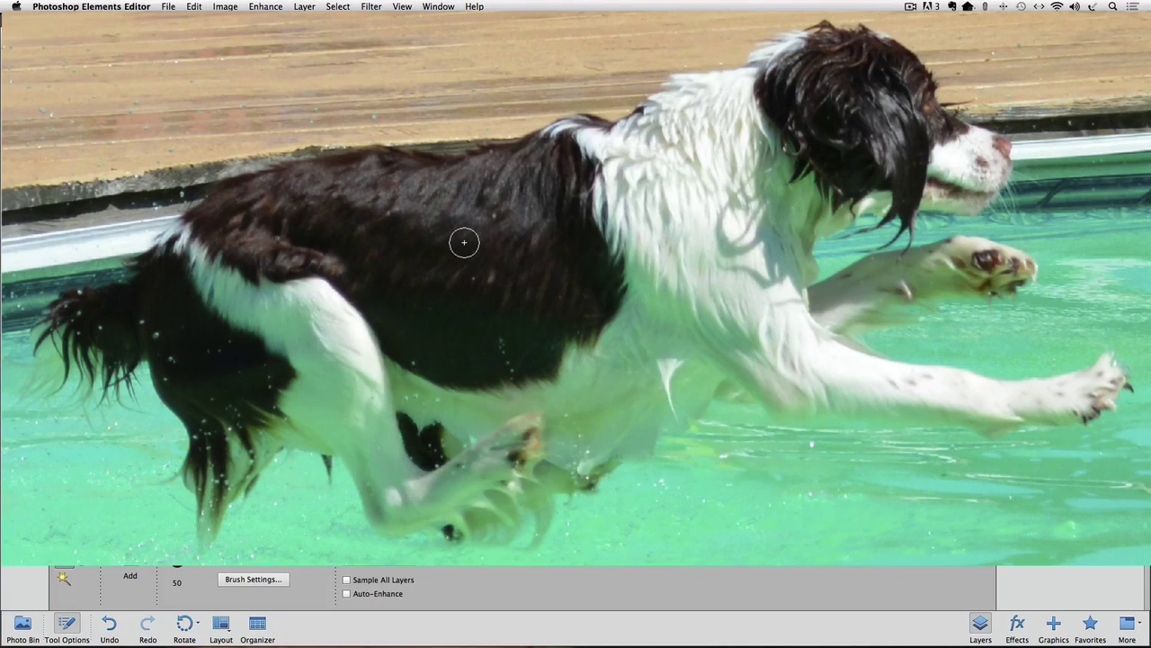
- With a 90 px brush, select the dog's head, back, chest and white hind leg
key("bracketright")
key("bracketright")
key("bracketright")
key("bracketright")
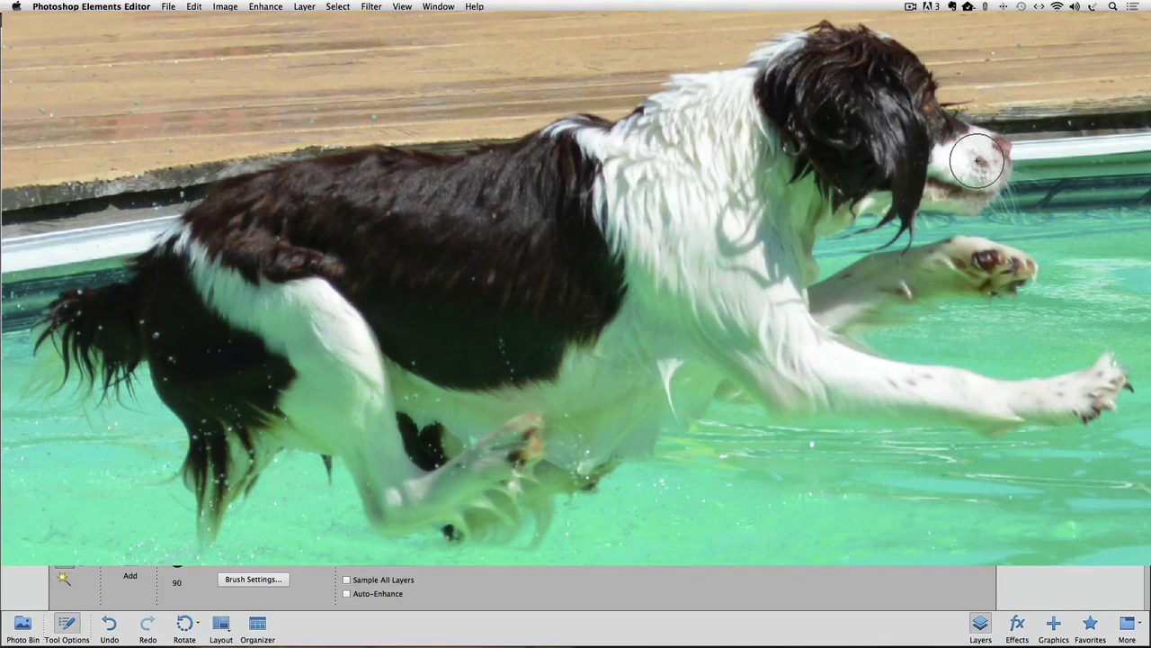
mouse_move(978, 162)
left_mouse_down()
mouse_move(873, 153)
mouse_move(895, 107)
left_mouse_up()
mouse_move(764, 106)
left_mouse_down()
mouse_move(710, 128)
mouse_move(657, 175)
mouse_move(343, 306)
mouse_move(239, 321)
left_mouse_up()
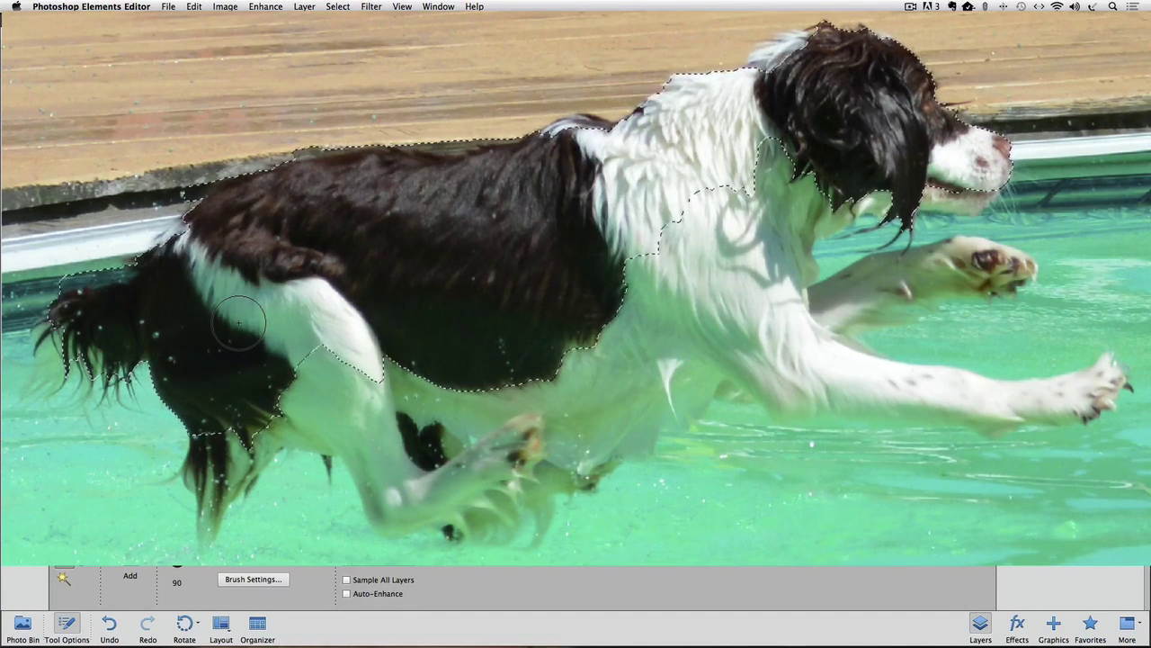
mouse_move(355, 367)
left_mouse_down()
mouse_move(517, 475)
mouse_move(615, 409)
mouse_move(658, 340)
mouse_move(820, 365)
left_mouse_up()
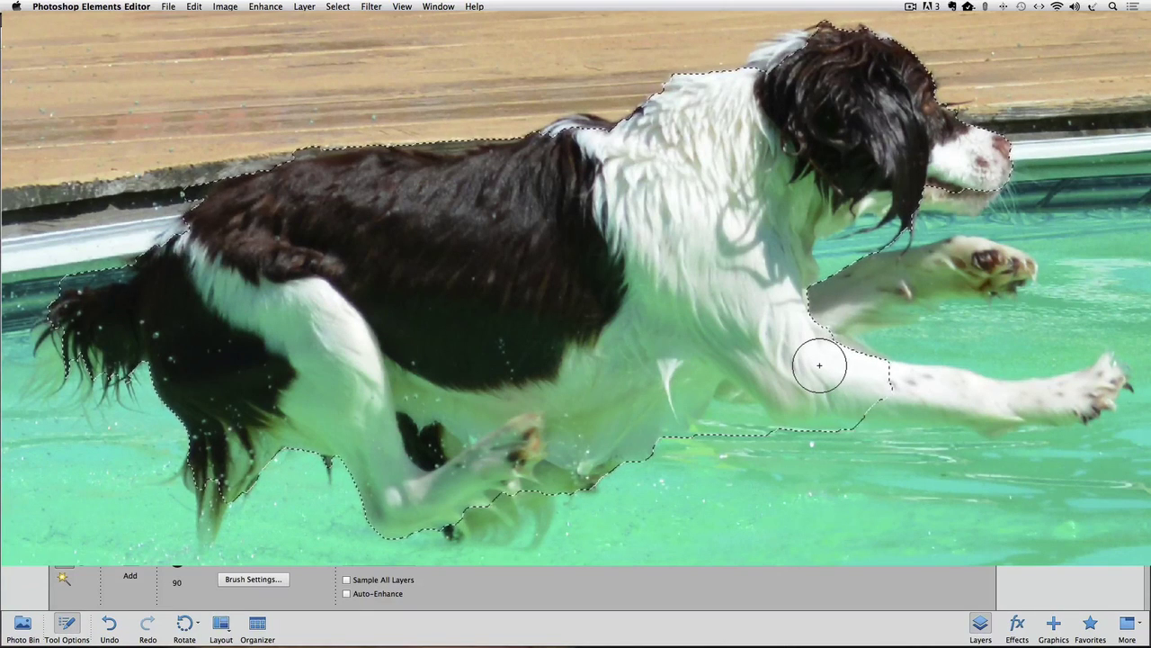
- Drop the brush to 60 px and add both front legs and paws to the selection
key("bracketleft")
key("bracketleft")
key("bracketleft")
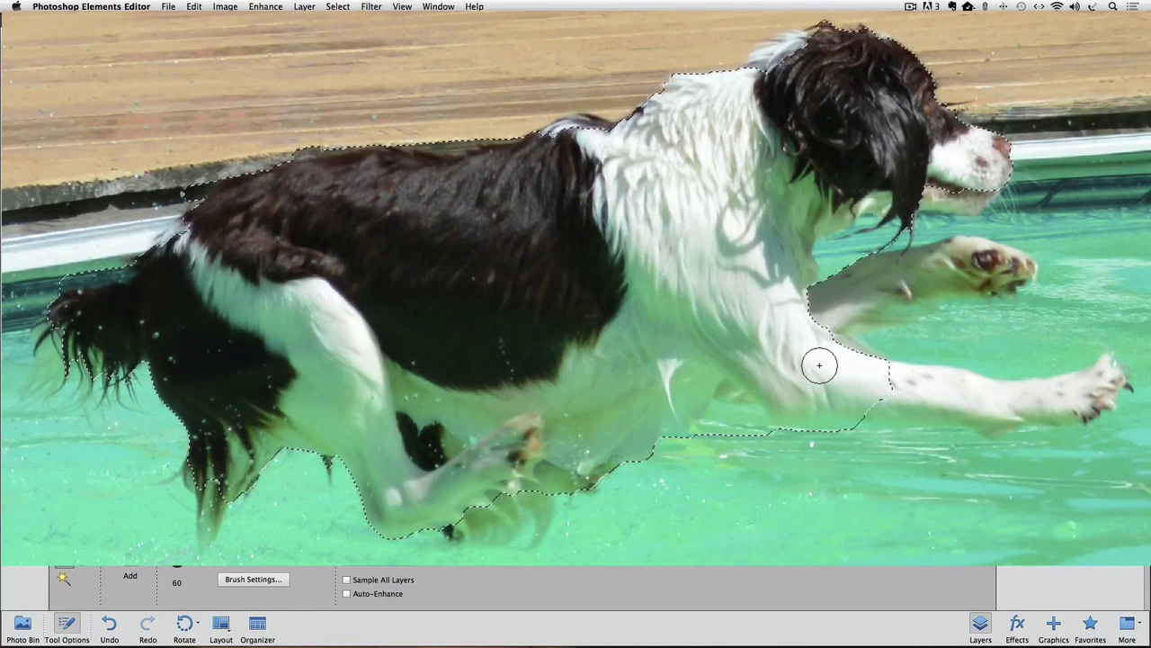
left_click_drag(860, 385, 1086, 396)
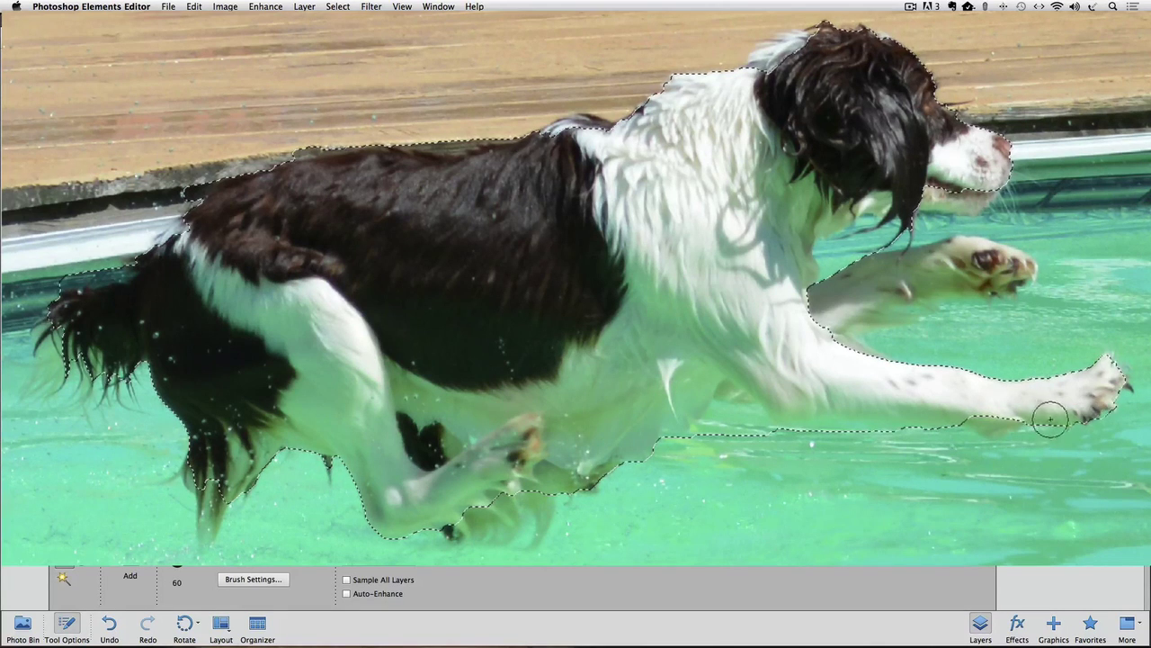
mouse_move(837, 315)
left_mouse_down()
mouse_move(920, 273)
mouse_move(985, 263)
left_mouse_up()
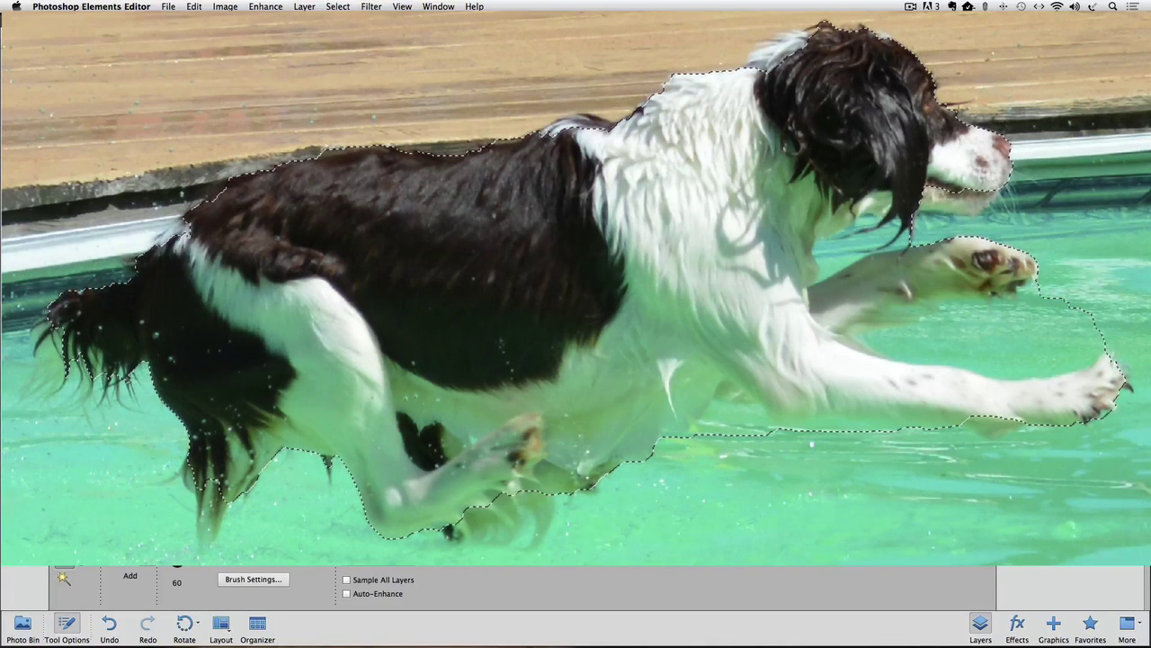
- Brush along the front leg and under the chin to trim pool water from the selection
mouse_move(713, 438)
left_mouse_down()
mouse_move(790, 448)
mouse_move(987, 455)
mouse_move(1053, 356)
mouse_move(1064, 311)
mouse_move(948, 344)
mouse_move(905, 340)
left_mouse_up()
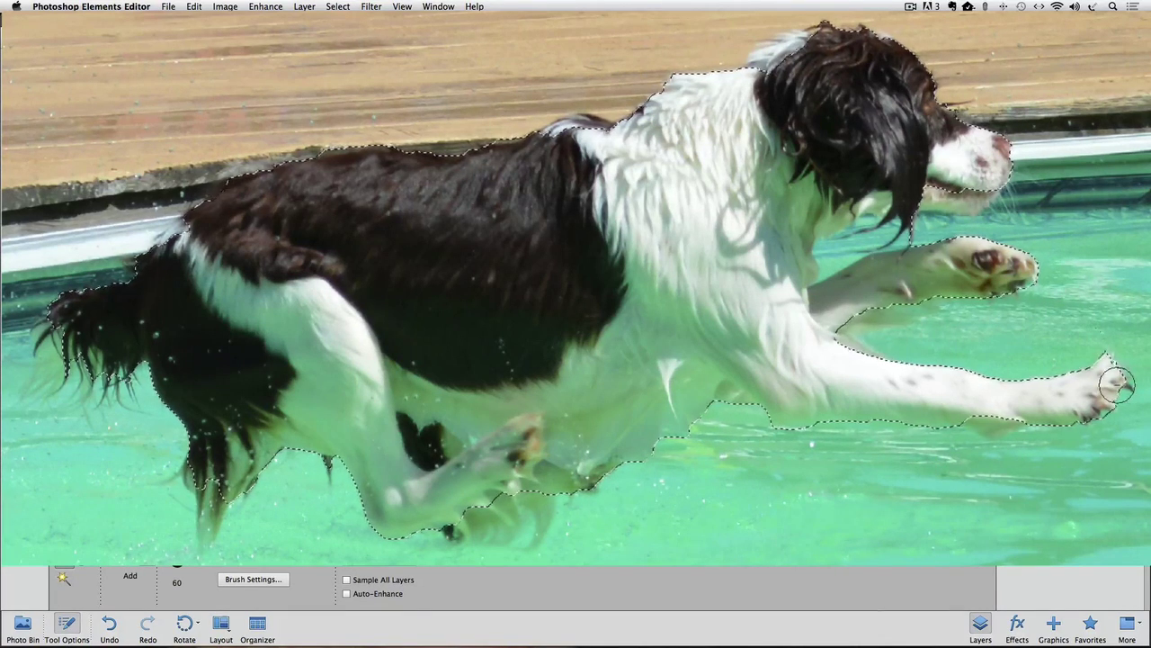
mouse_move(889, 236)
left_mouse_down()
mouse_move(841, 232)
mouse_move(814, 268)
mouse_move(773, 235)
left_mouse_up()
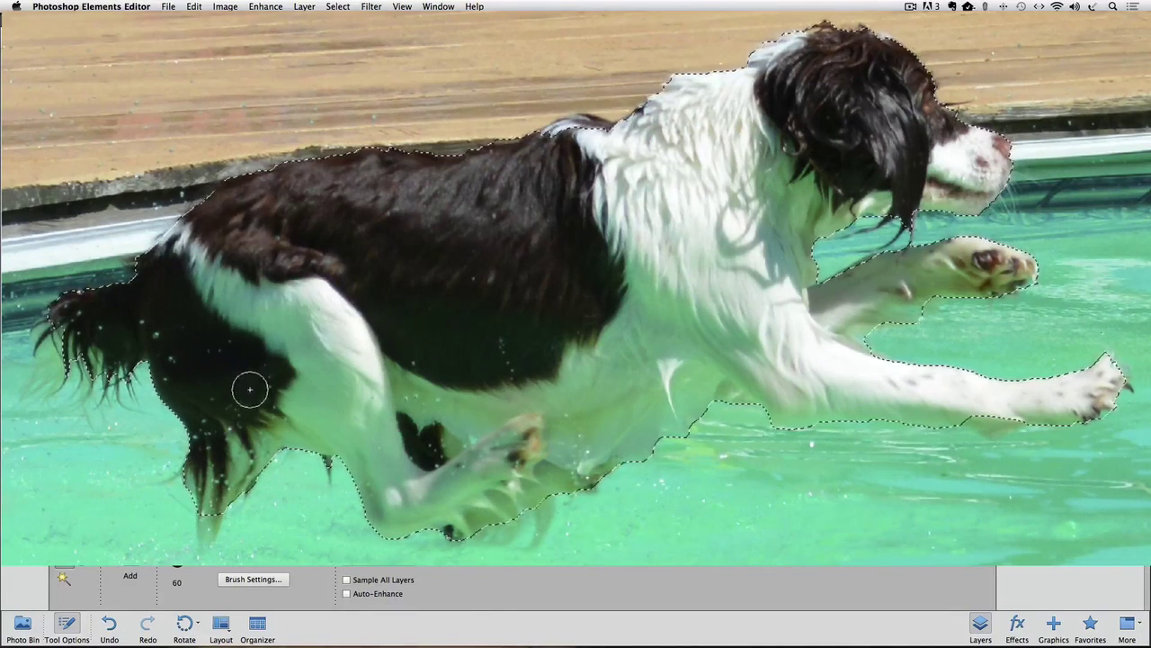
- Extend the selection under the front paw and restore the full workspace panels
left_click(996, 408)
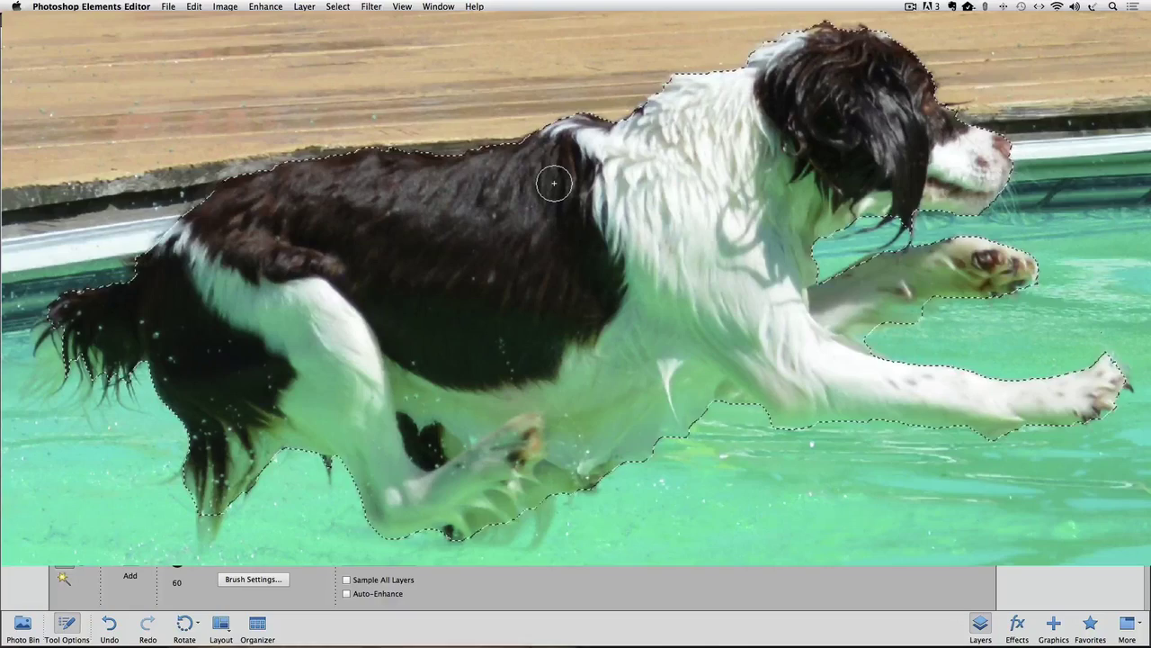
key("Tab")
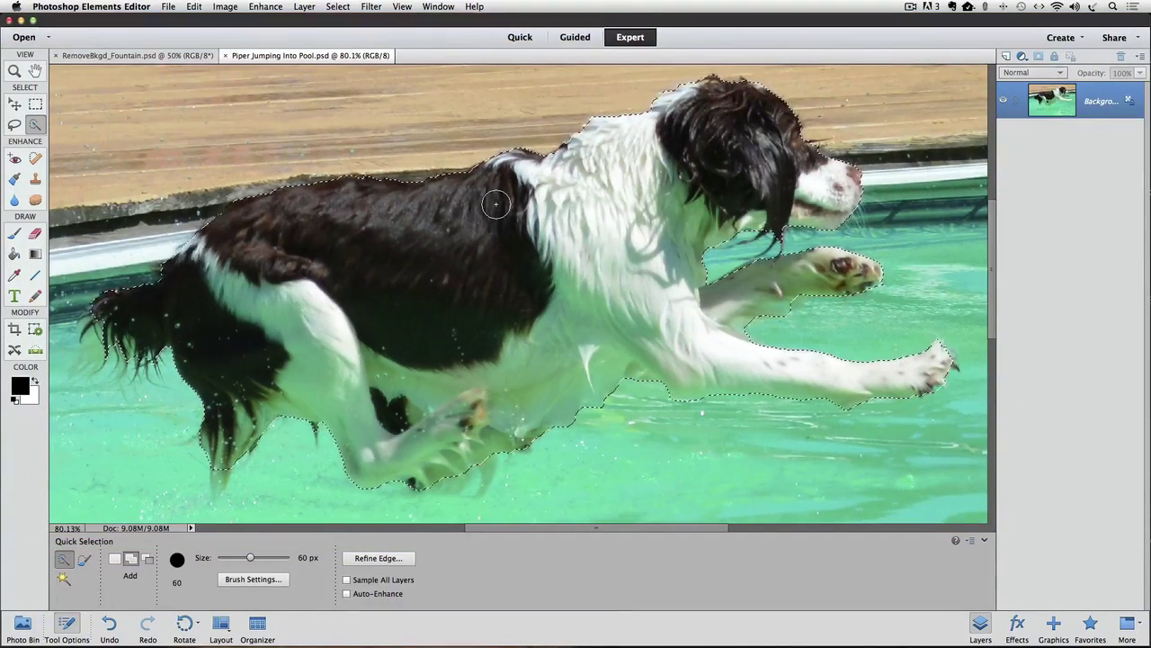
- Open Select > Refine Edge for the dog selection and expand its View preview list
left_click(337, 6)
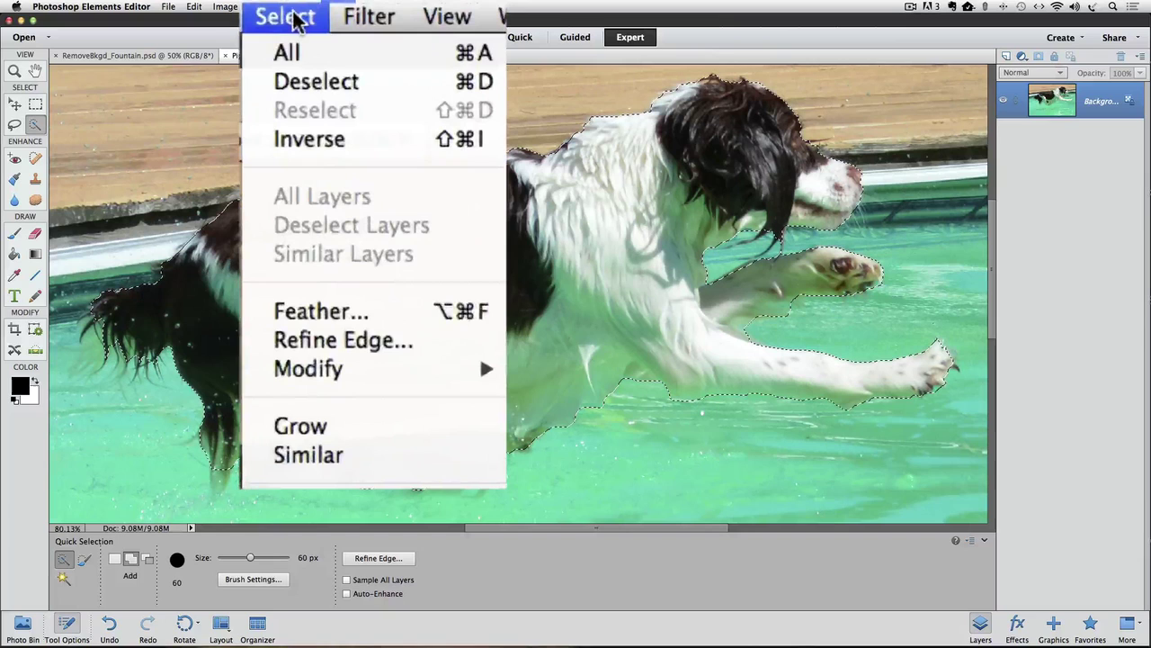
left_click(358, 338)
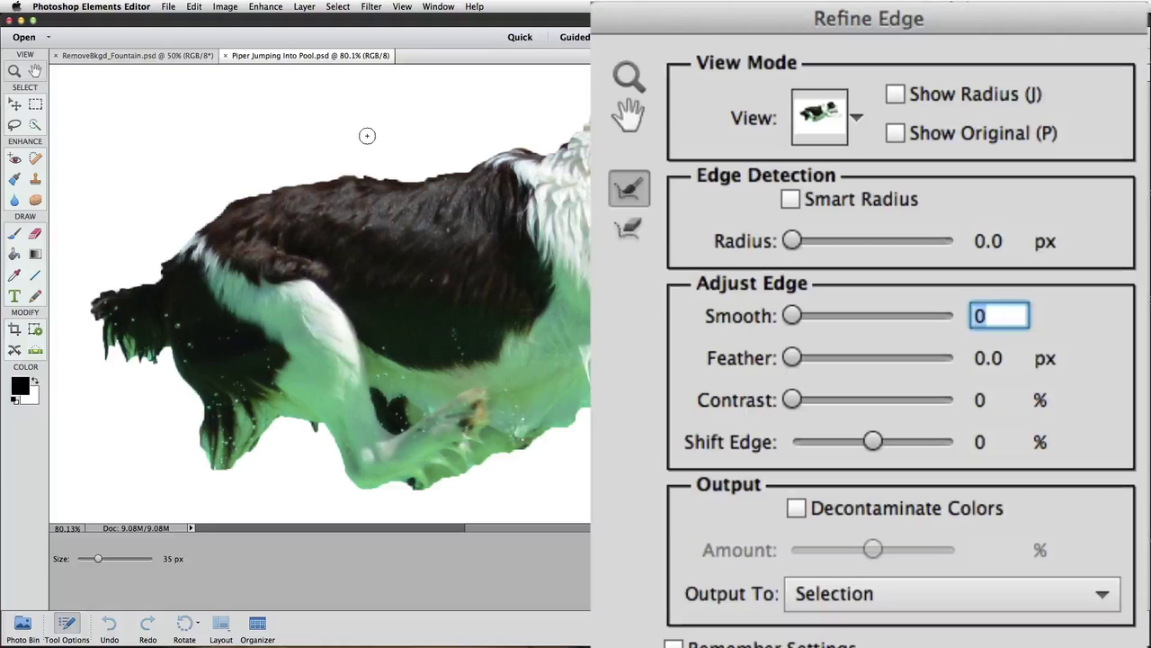
left_click(822, 121)
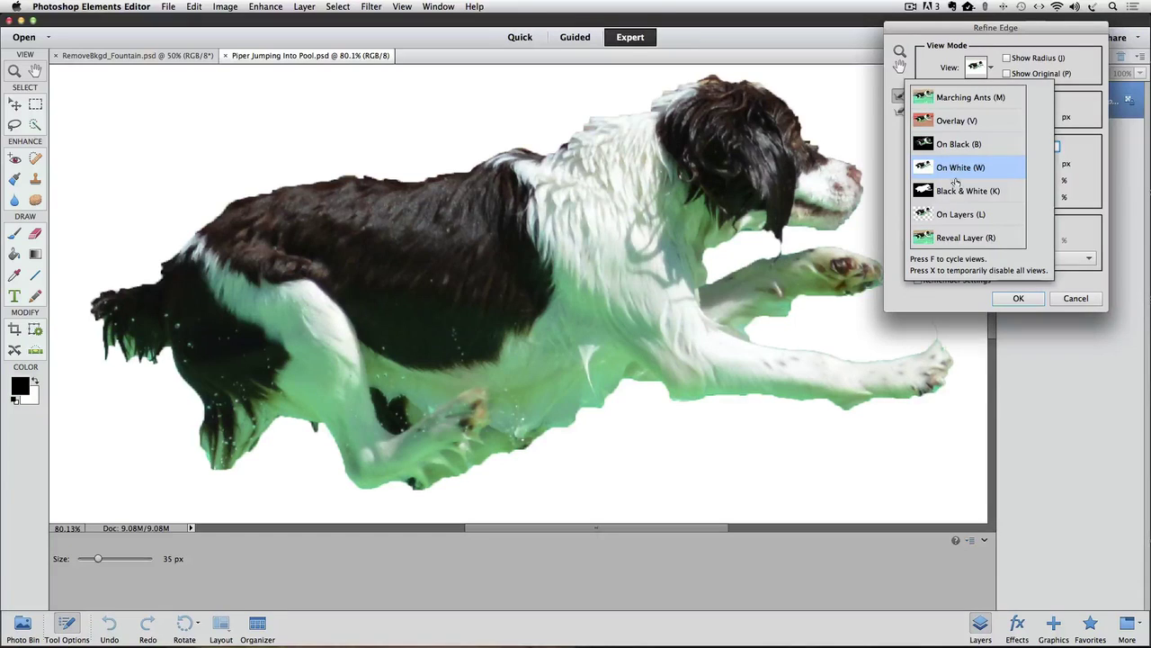
- Preview On White, raise the Radius to 44.4 px, and turn on Show Radius
left_click(945, 168)
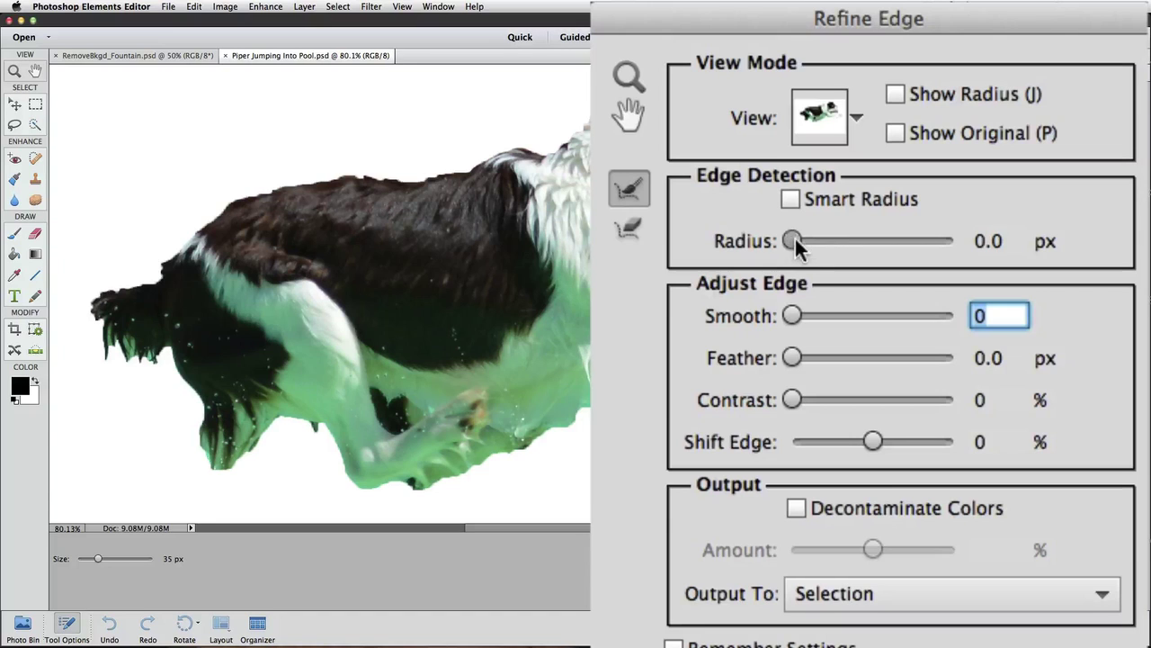
left_click_drag(795, 241, 886, 242)
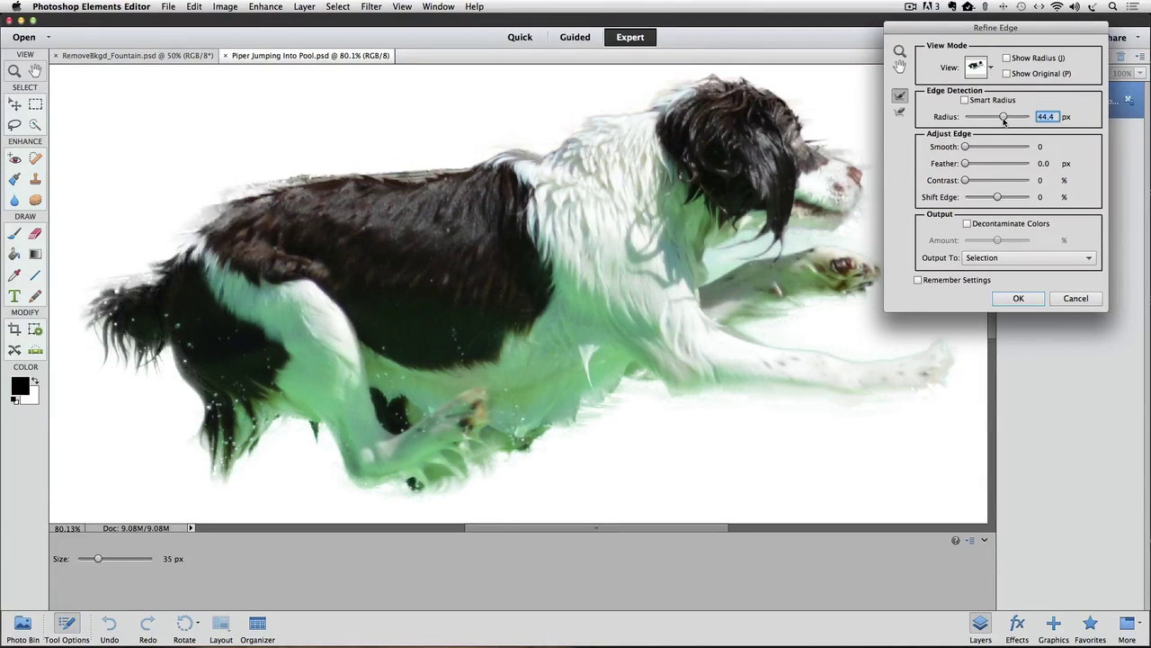
left_click(1007, 57)
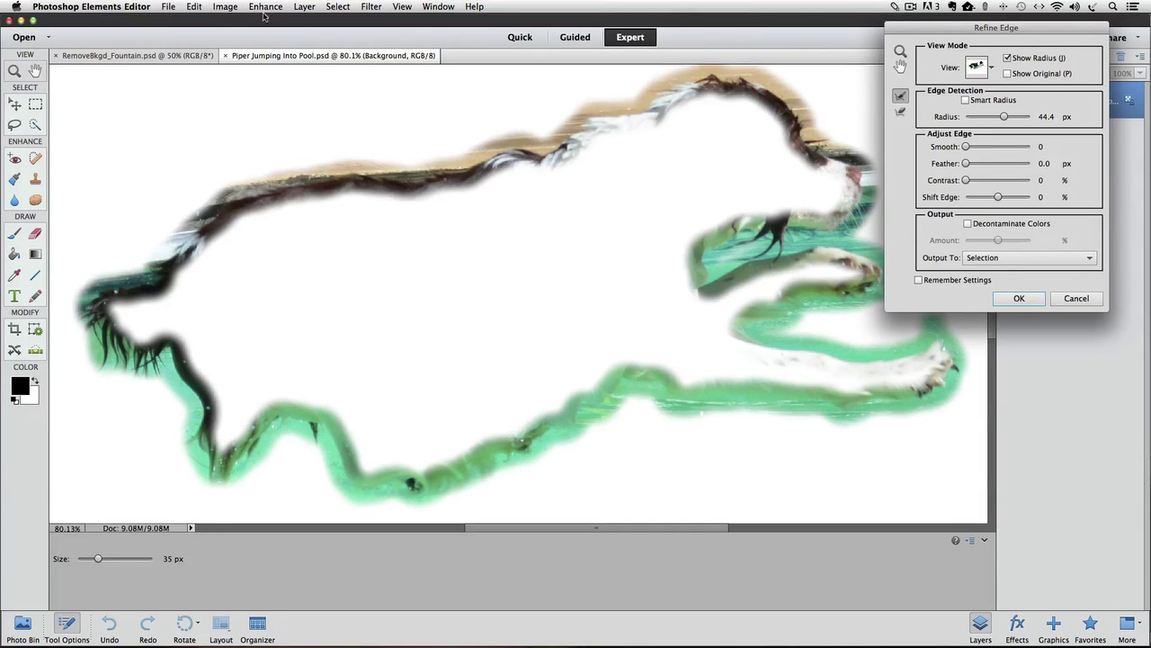
- Lower the edge Radius to 6.0 px and turn Show Radius off
left_click_drag(889, 243, 841, 241)
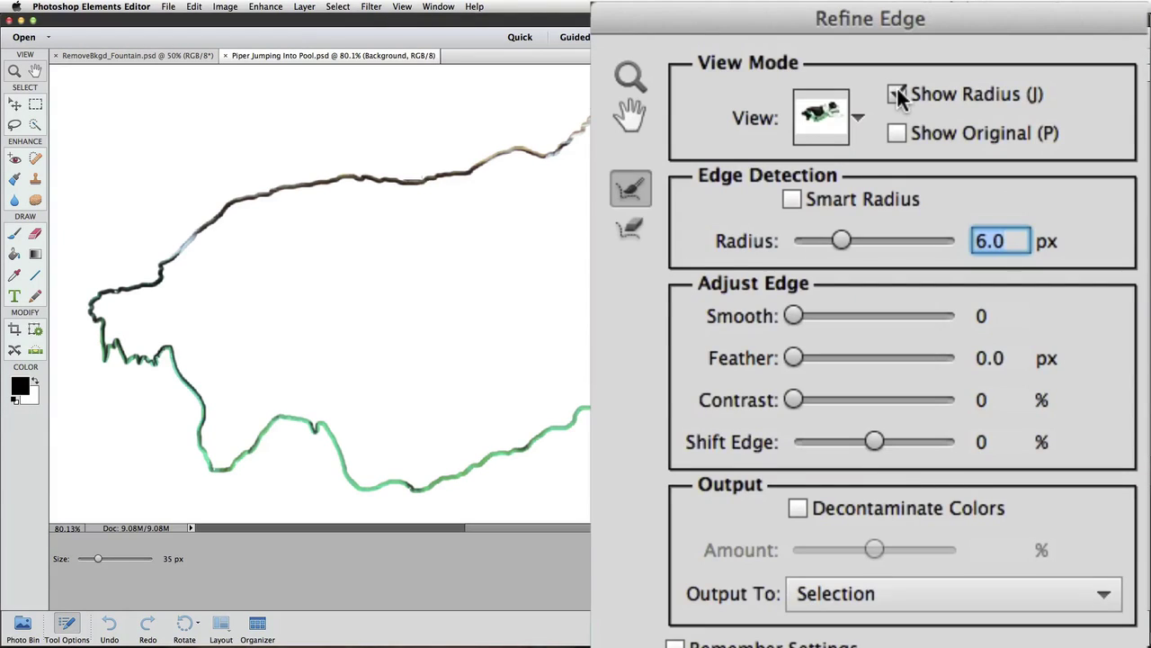
left_click(1008, 58)
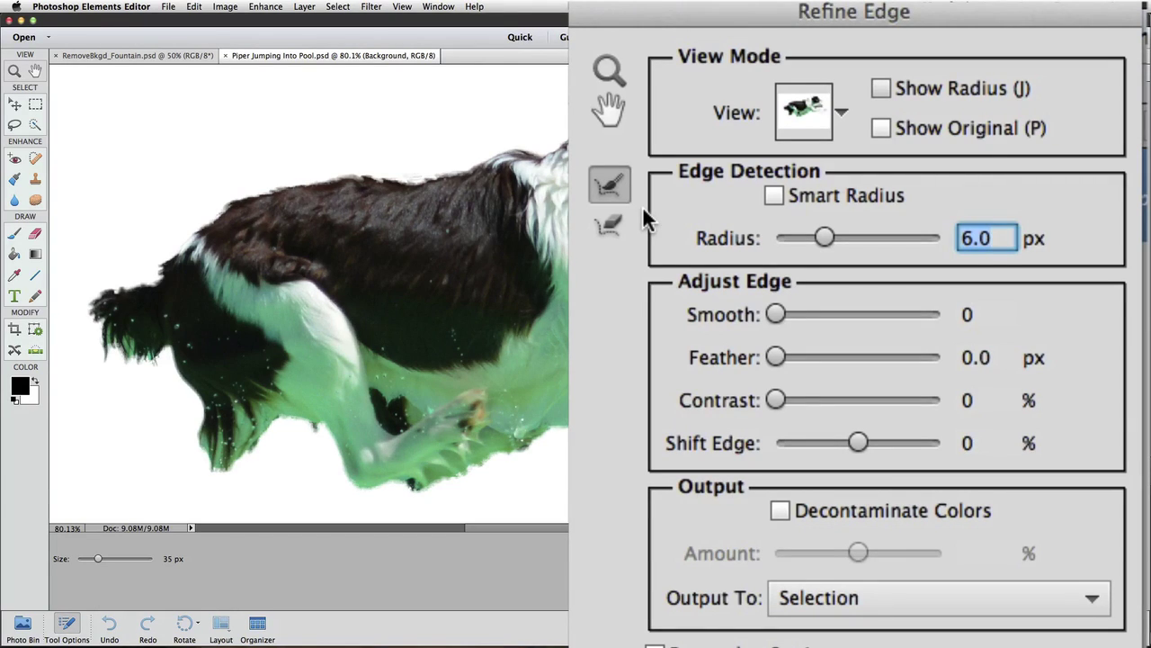
- Open the Refine Edge View dropdown to list the preview modes
left_click(801, 113)
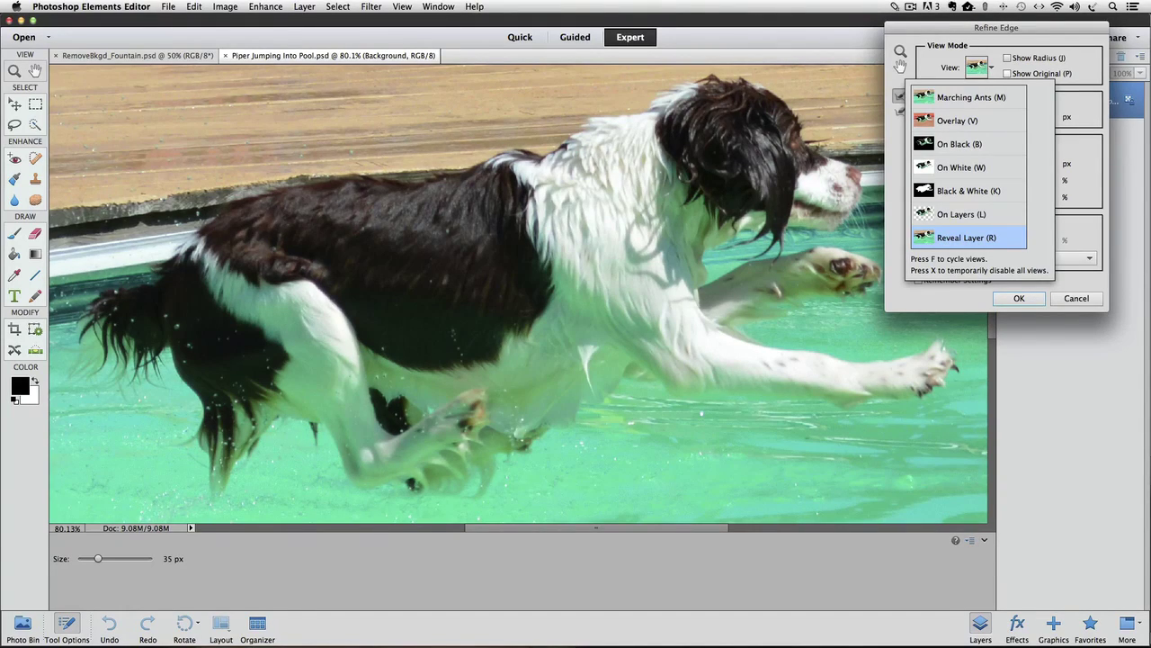
- Preview On White and paint the feathery tail edge with the Refine Radius brush, checking the radius band
key("w")
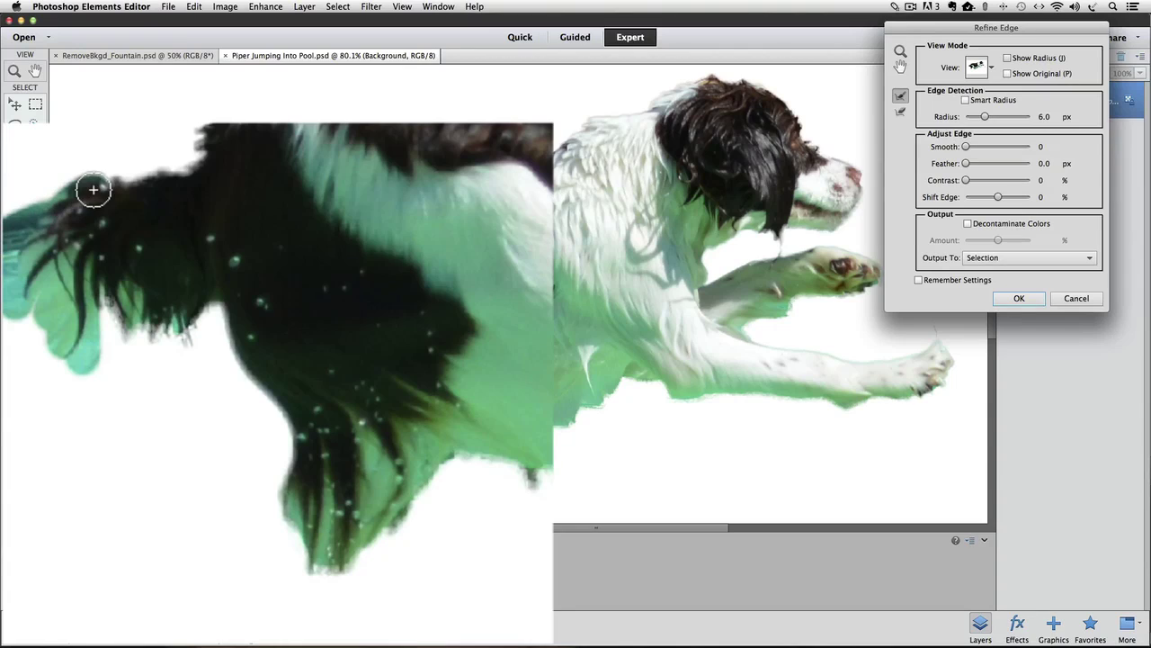
mouse_move(116, 345)
left_mouse_down()
mouse_move(146, 332)
mouse_move(135, 391)
left_mouse_up()
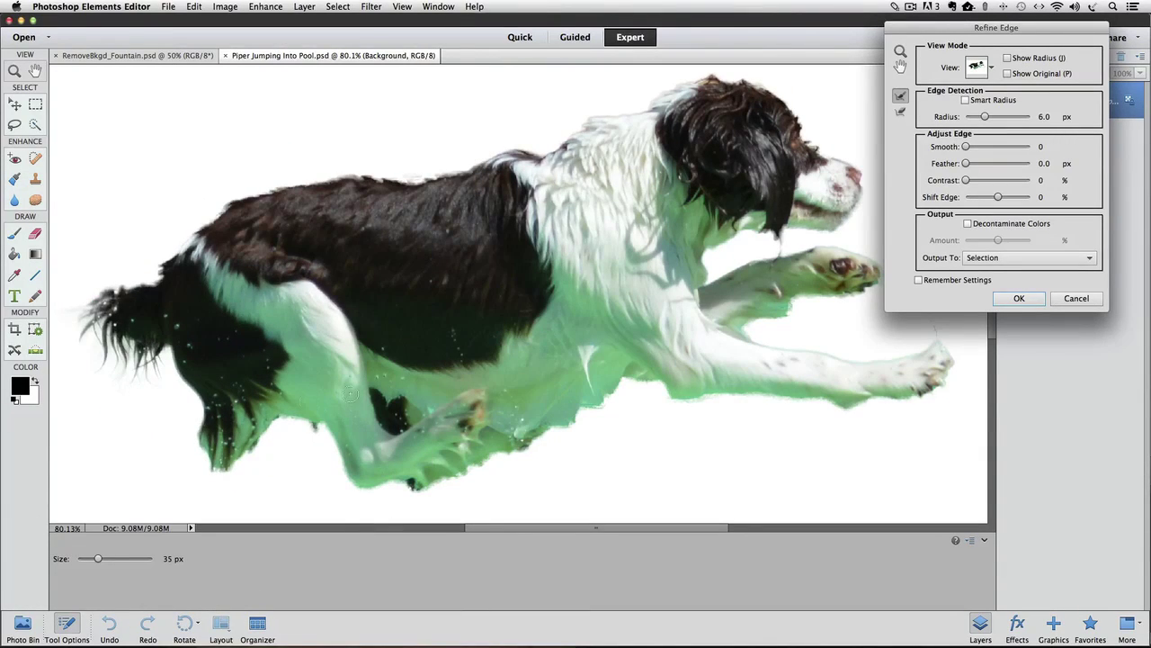
left_click(1008, 58)
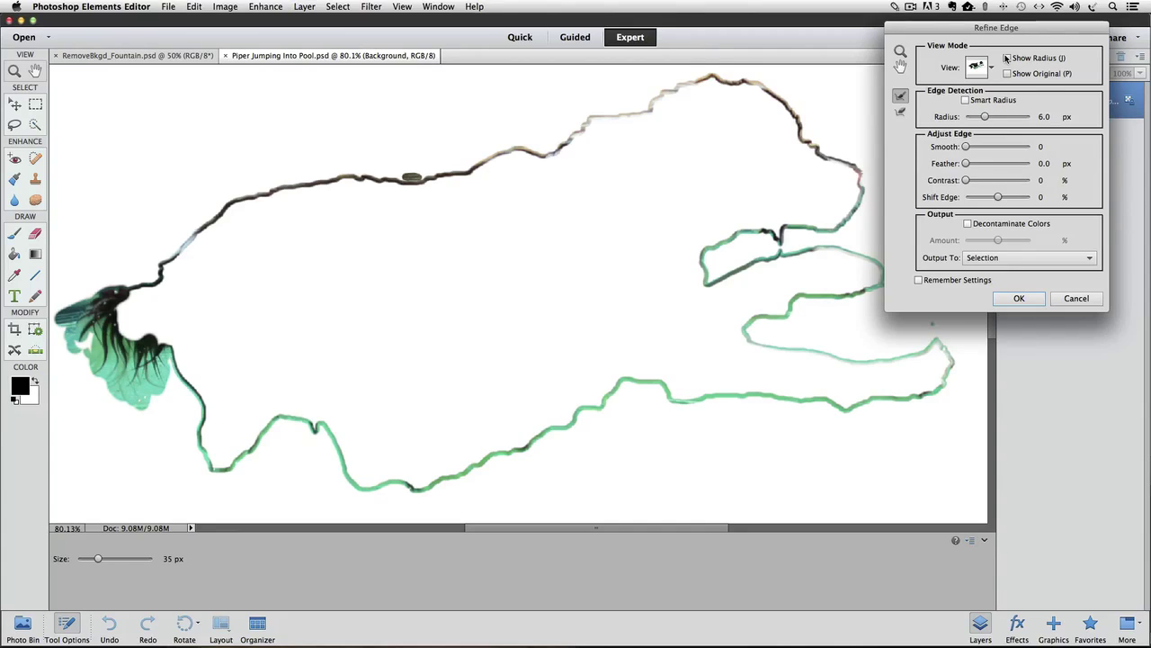
left_click(1008, 58)
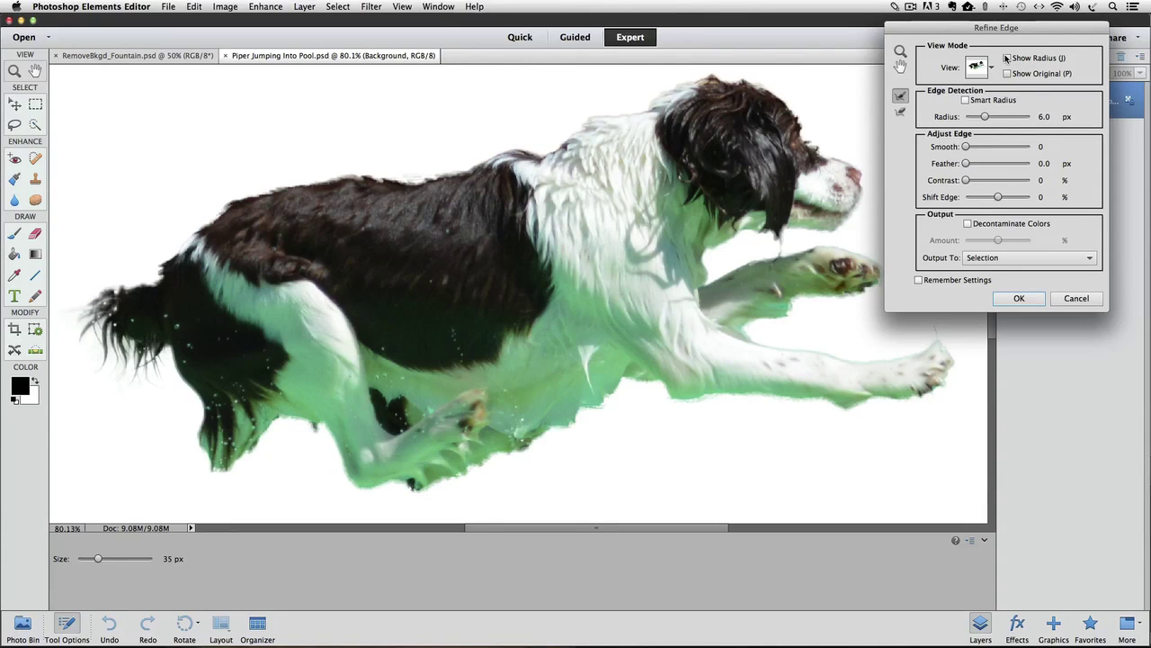
- Refine the edge around the dog's lower leg and belly, checking against the original pool photo
key("r")
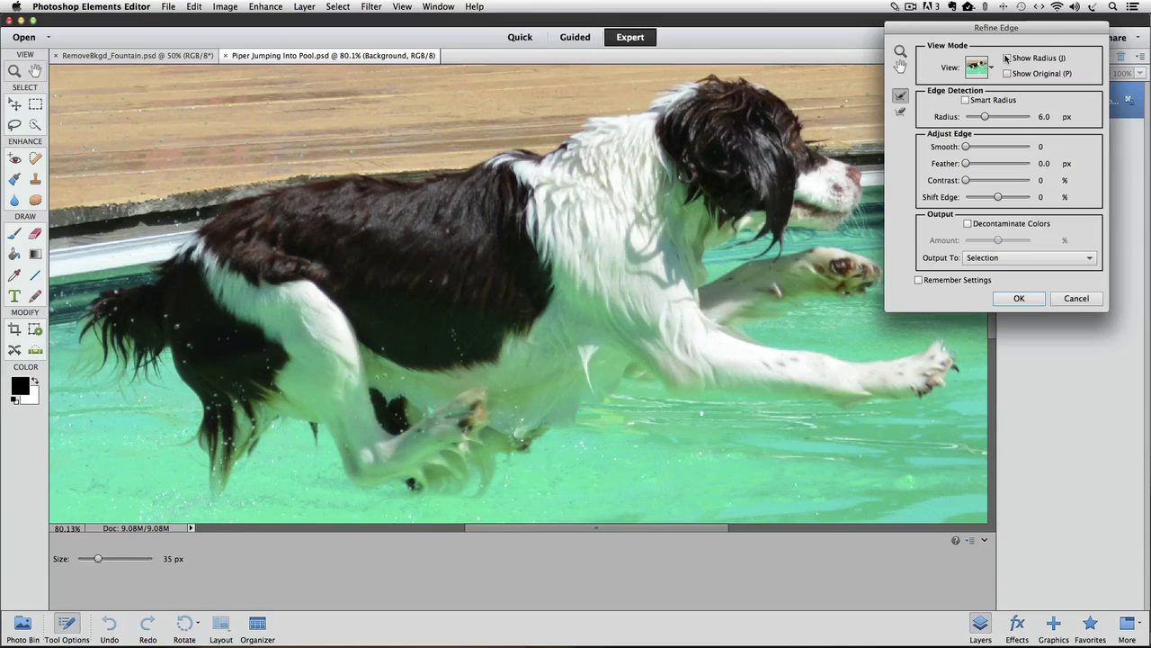
key("w")
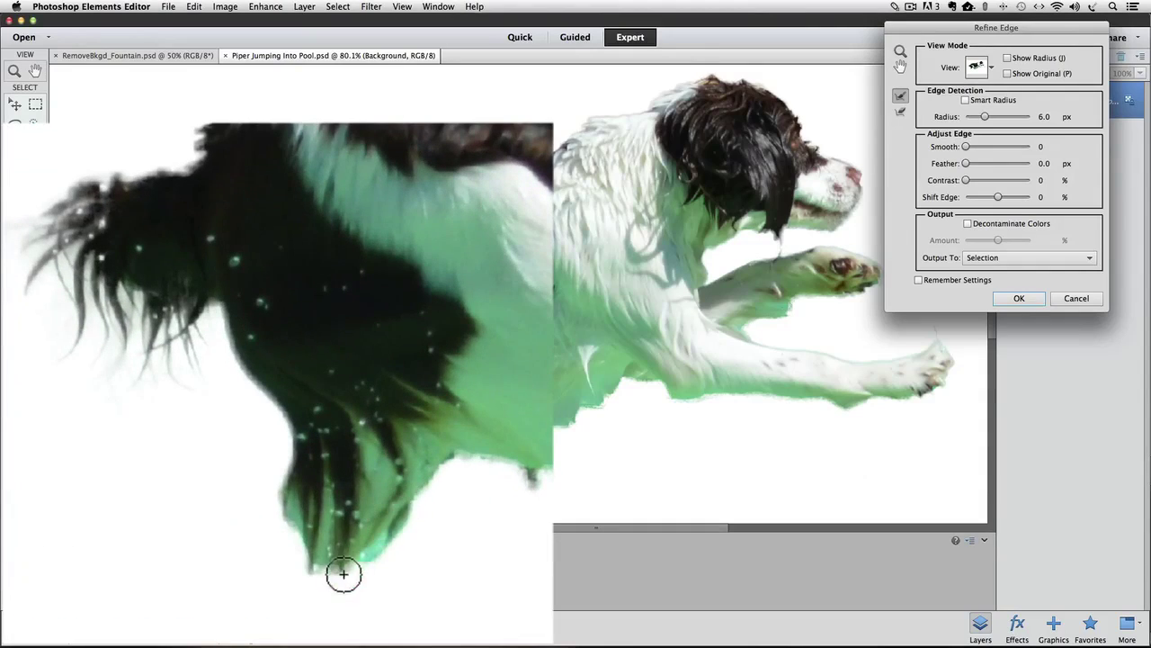
mouse_move(344, 573)
left_mouse_down()
mouse_move(368, 548)
mouse_move(427, 501)
mouse_move(295, 441)
mouse_move(267, 529)
mouse_move(251, 532)
mouse_move(247, 509)
mouse_move(225, 529)
mouse_move(298, 476)
mouse_move(344, 536)
mouse_move(305, 627)
mouse_move(346, 616)
mouse_move(332, 622)
mouse_move(347, 568)
mouse_move(464, 443)
mouse_move(426, 440)
left_mouse_up()
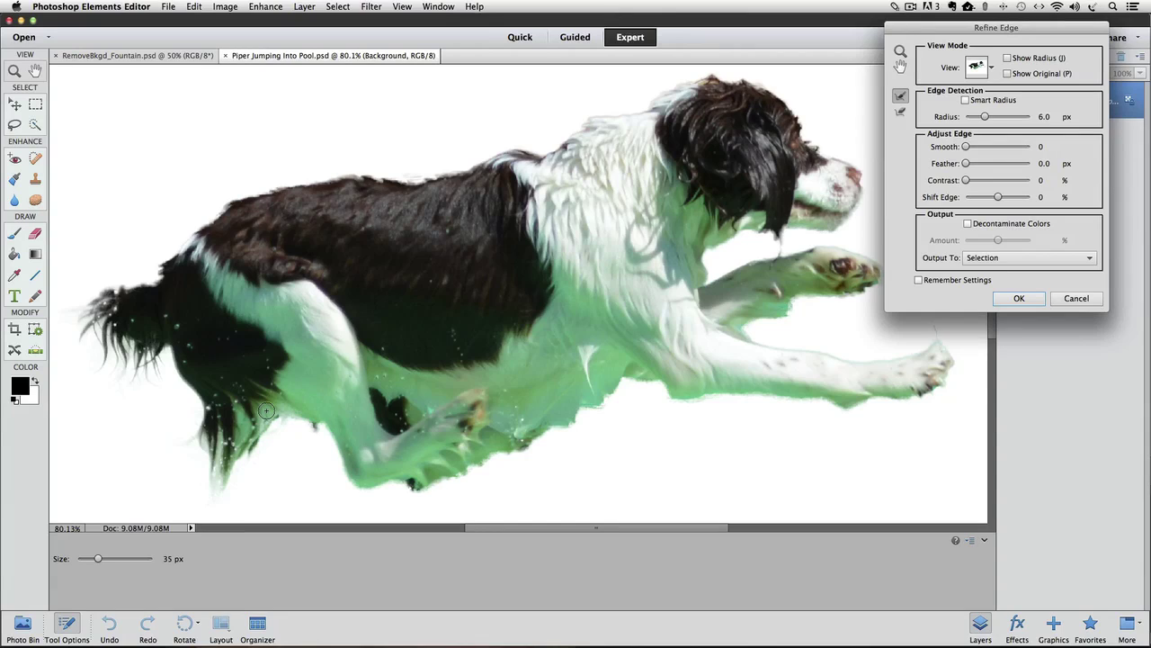
key("r")
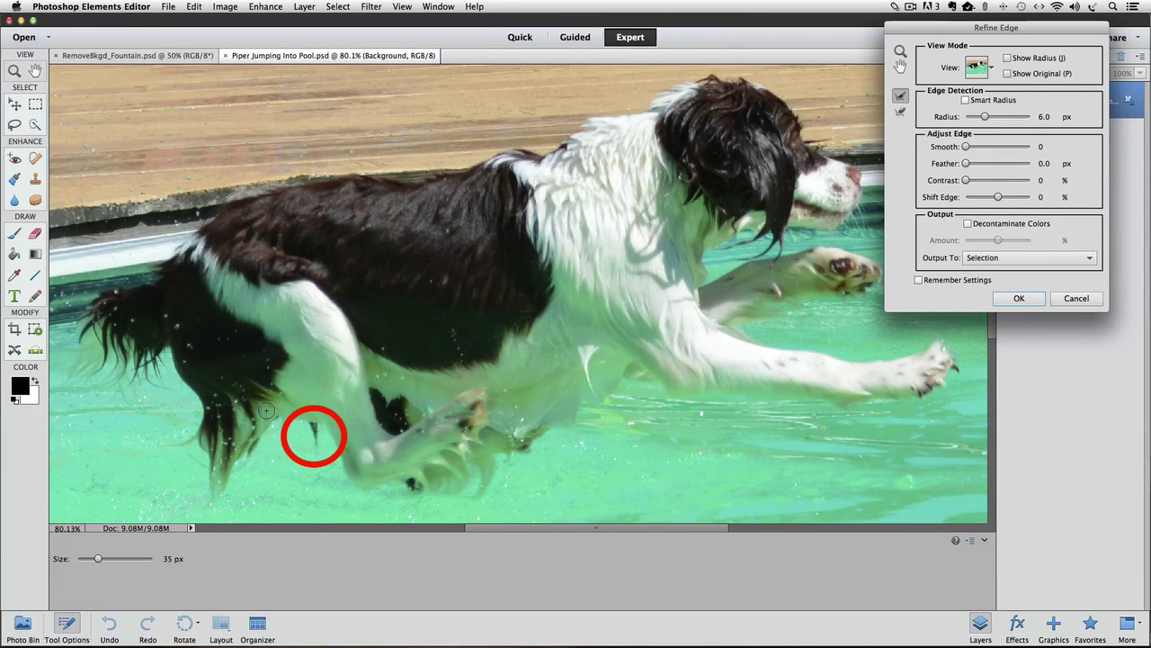
key("w")
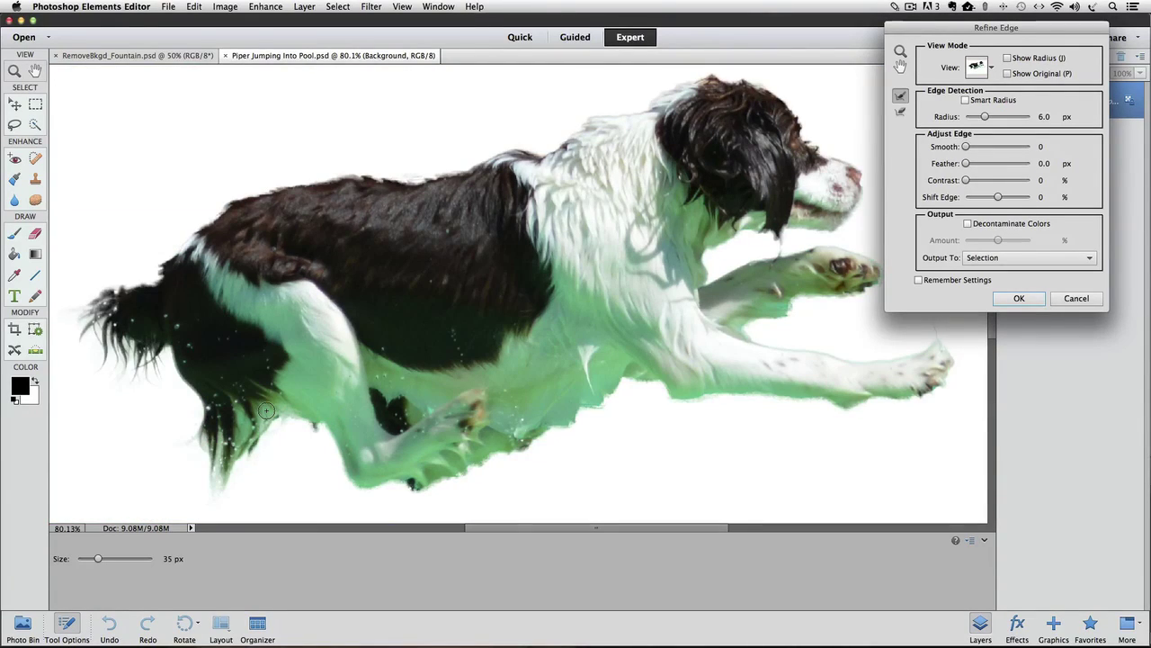
mouse_move(315, 422)
left_mouse_down()
mouse_move(314, 446)
mouse_move(316, 422)
left_mouse_up()
- Paint the refine brush along the paw bottoms, belly, under the foreleg and around the front paw
key("r")
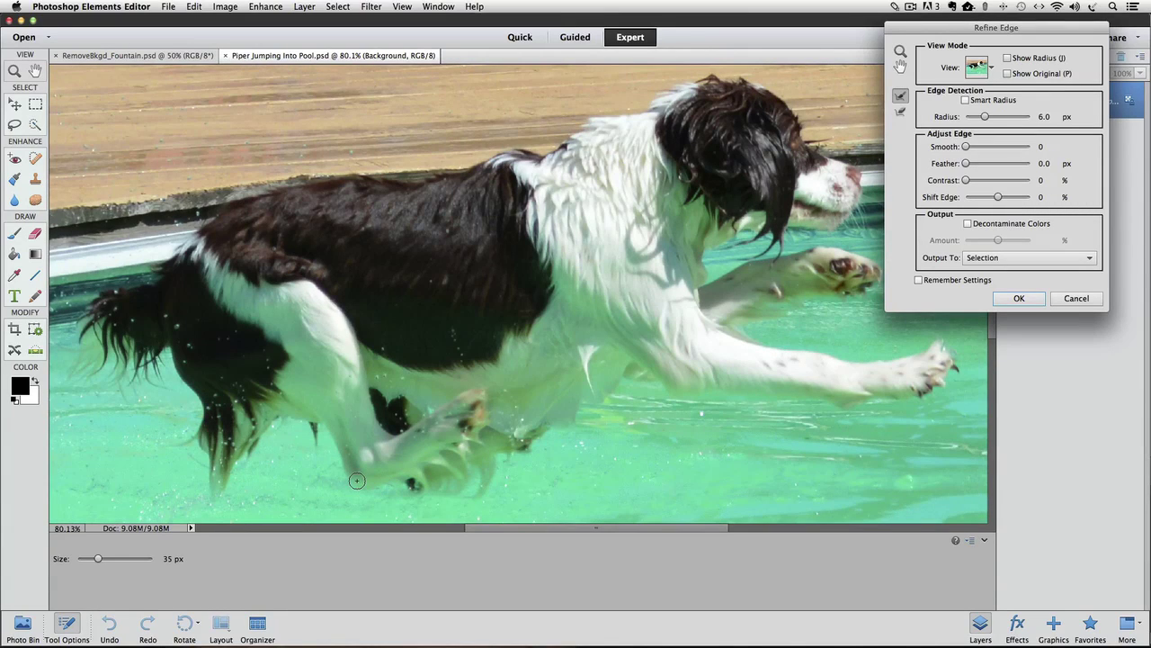
key("w")
mouse_move(357, 480)
left_mouse_down()
mouse_move(480, 465)
mouse_move(425, 480)
mouse_move(478, 492)
mouse_move(487, 471)
mouse_move(510, 472)
mouse_move(469, 504)
mouse_move(406, 481)
mouse_move(479, 503)
mouse_move(518, 493)
left_mouse_up()
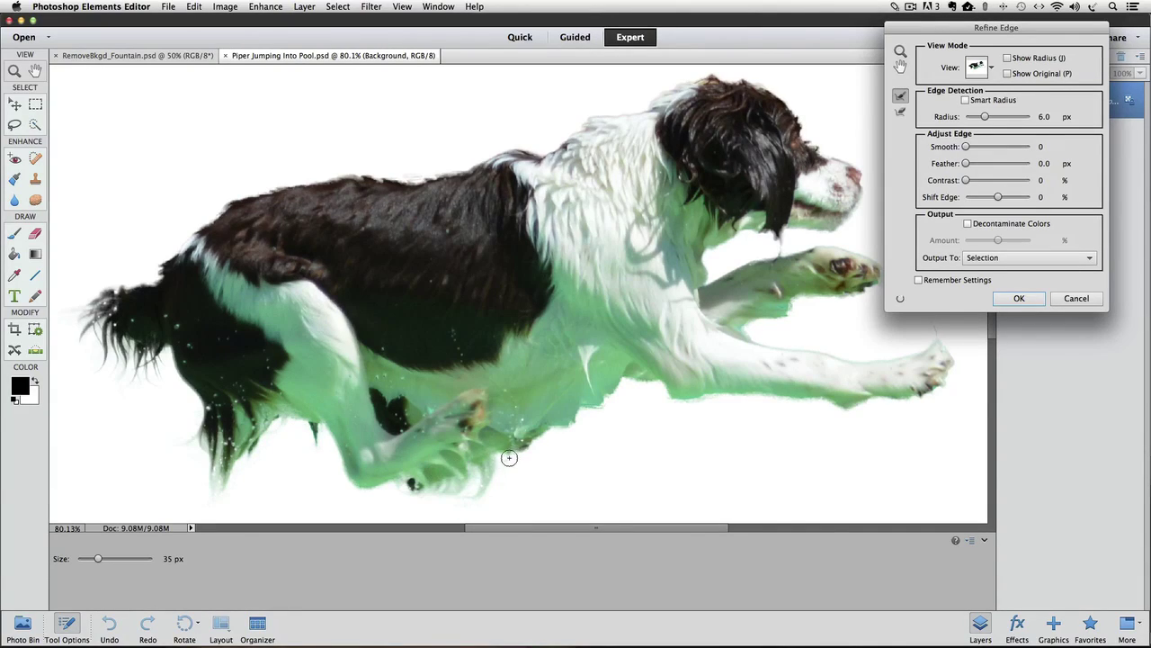
key("r")
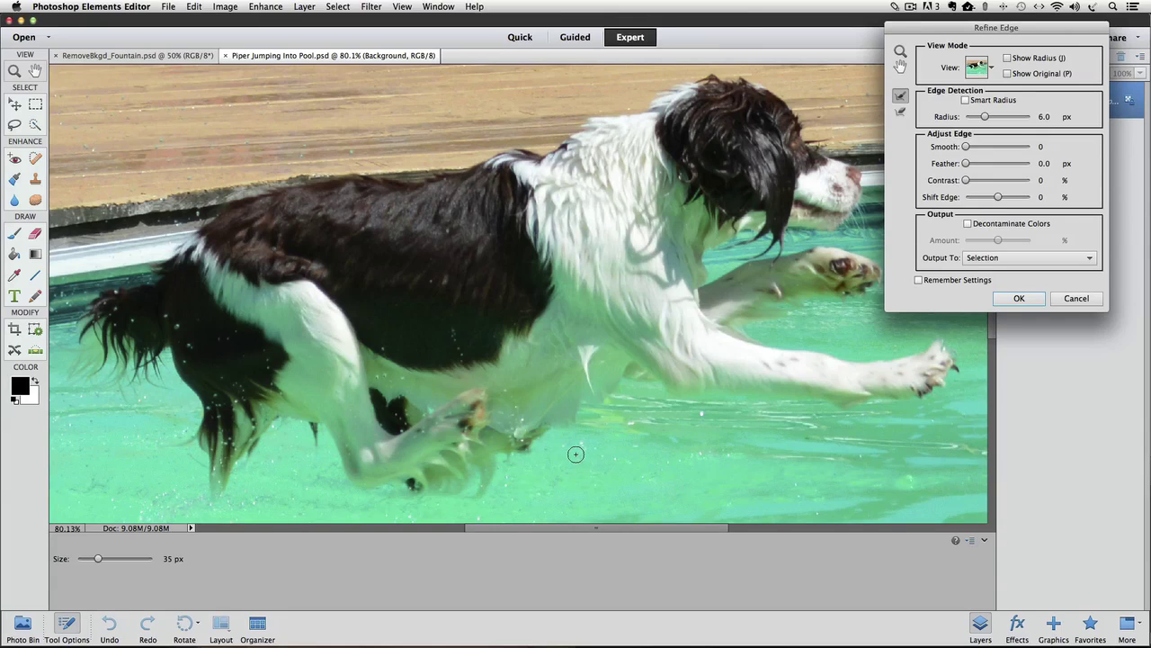
key("w")
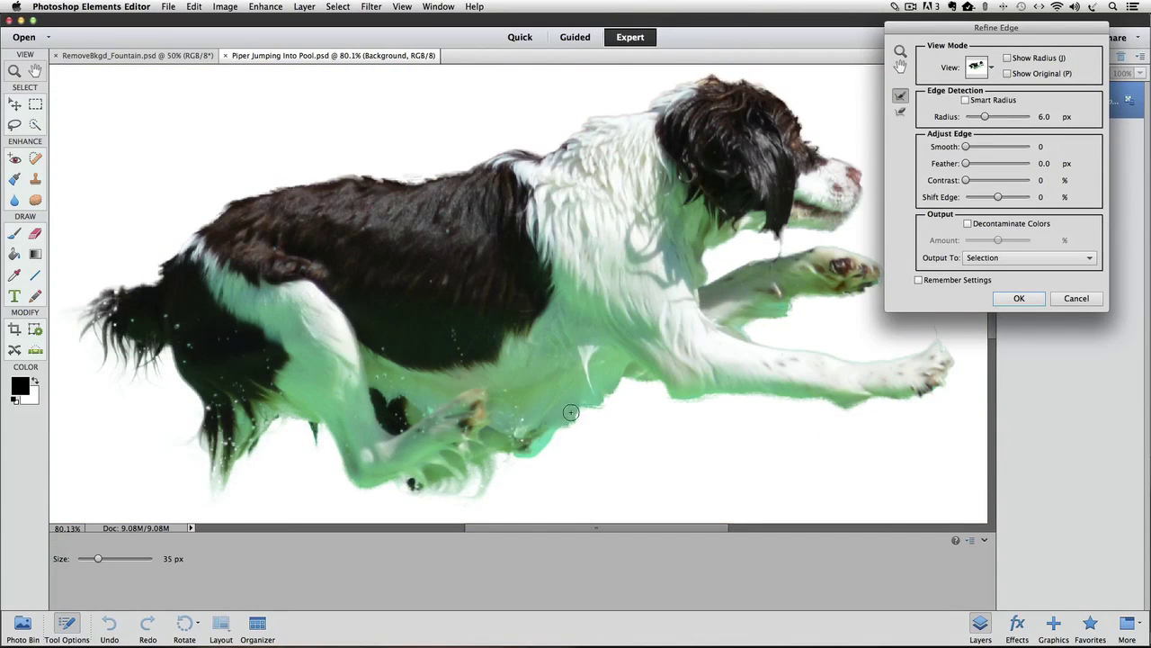
mouse_move(570, 412)
left_mouse_down()
mouse_move(594, 427)
mouse_move(615, 394)
mouse_move(603, 419)
mouse_move(617, 406)
mouse_move(627, 432)
left_mouse_up()
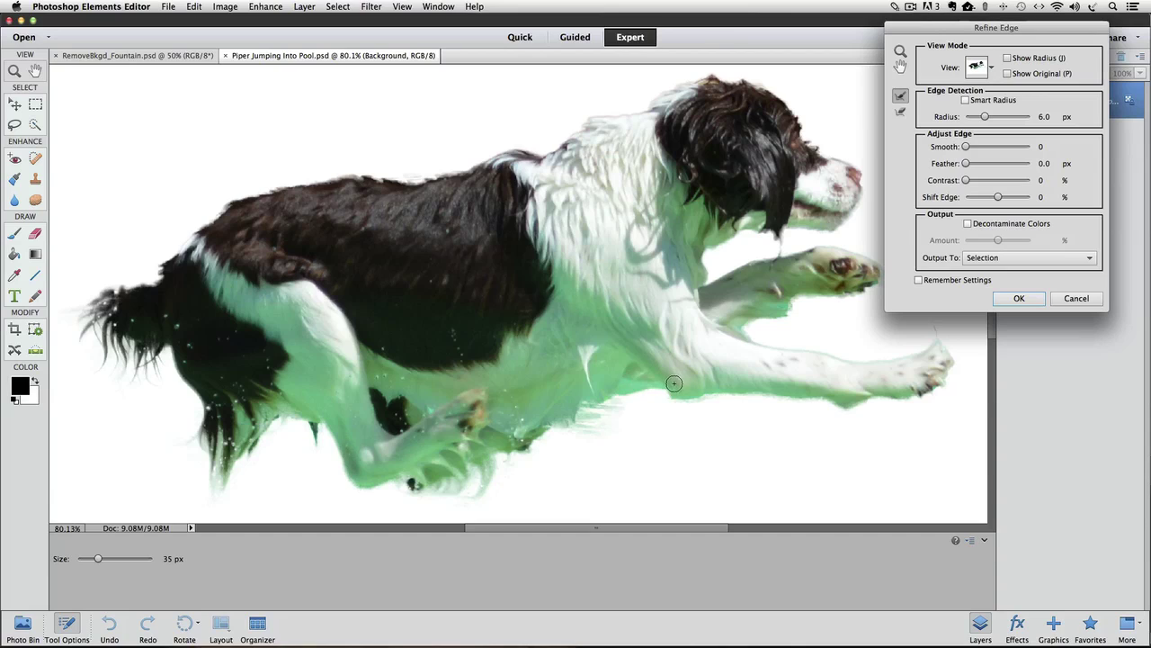
mouse_move(674, 384)
left_mouse_down()
mouse_move(698, 400)
mouse_move(837, 390)
mouse_move(950, 364)
mouse_move(951, 380)
left_mouse_up()
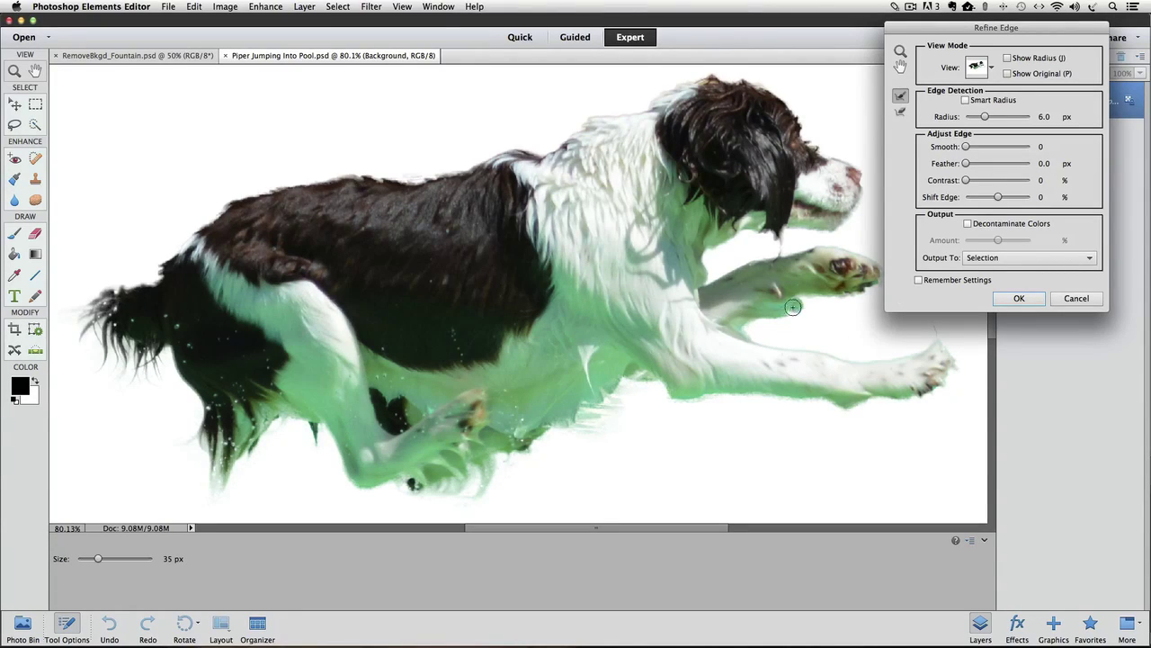
mouse_move(792, 308)
left_mouse_down()
mouse_move(750, 316)
mouse_move(736, 338)
left_mouse_up()
mouse_move(824, 295)
left_mouse_down()
mouse_move(773, 313)
mouse_move(824, 295)
mouse_move(789, 306)
mouse_move(789, 335)
left_mouse_up()
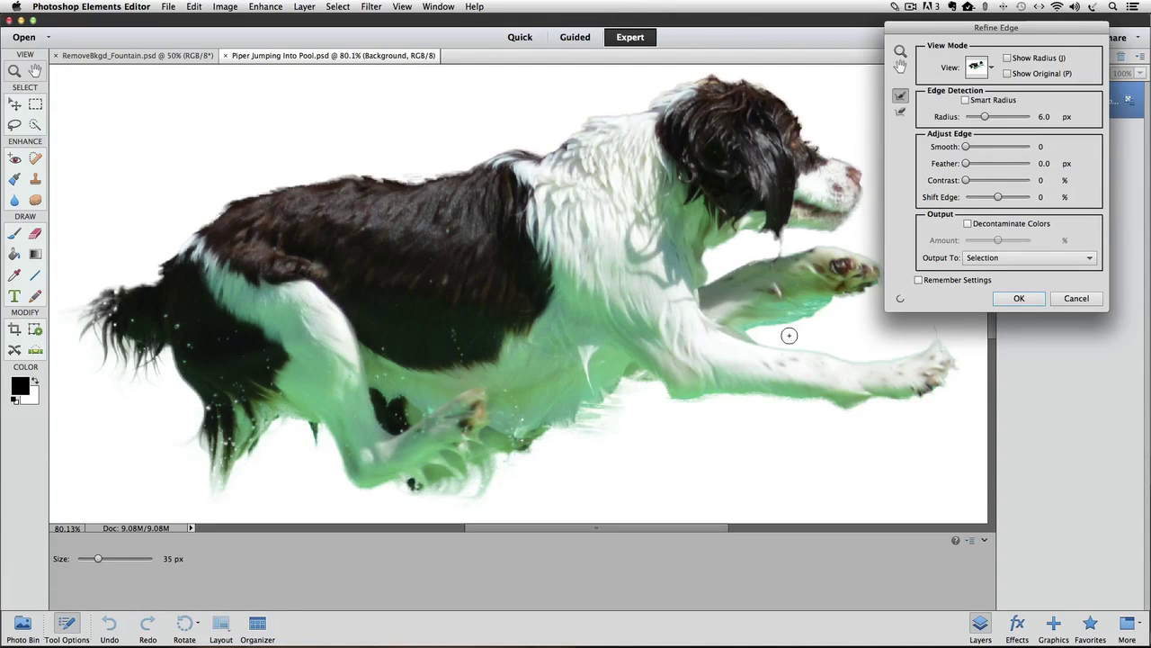
- Refine the edges above the front paw, under the chin and along the top of the head
key("r")
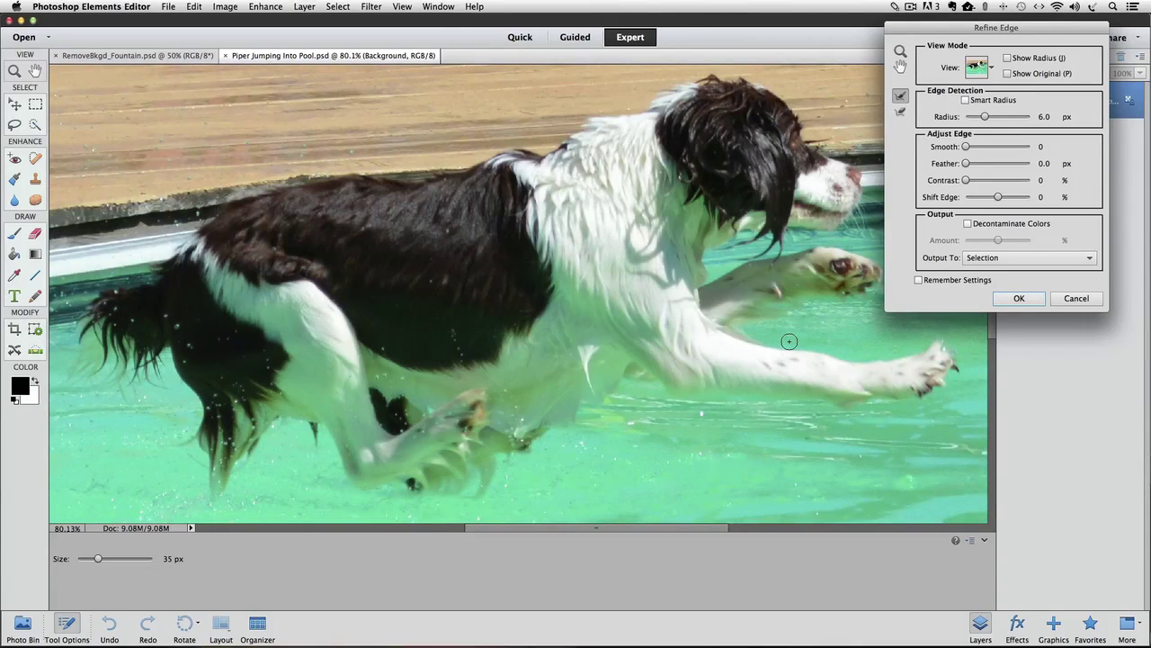
key("w")
mouse_move(779, 235)
left_mouse_down()
mouse_move(755, 256)
mouse_move(698, 262)
left_mouse_up()
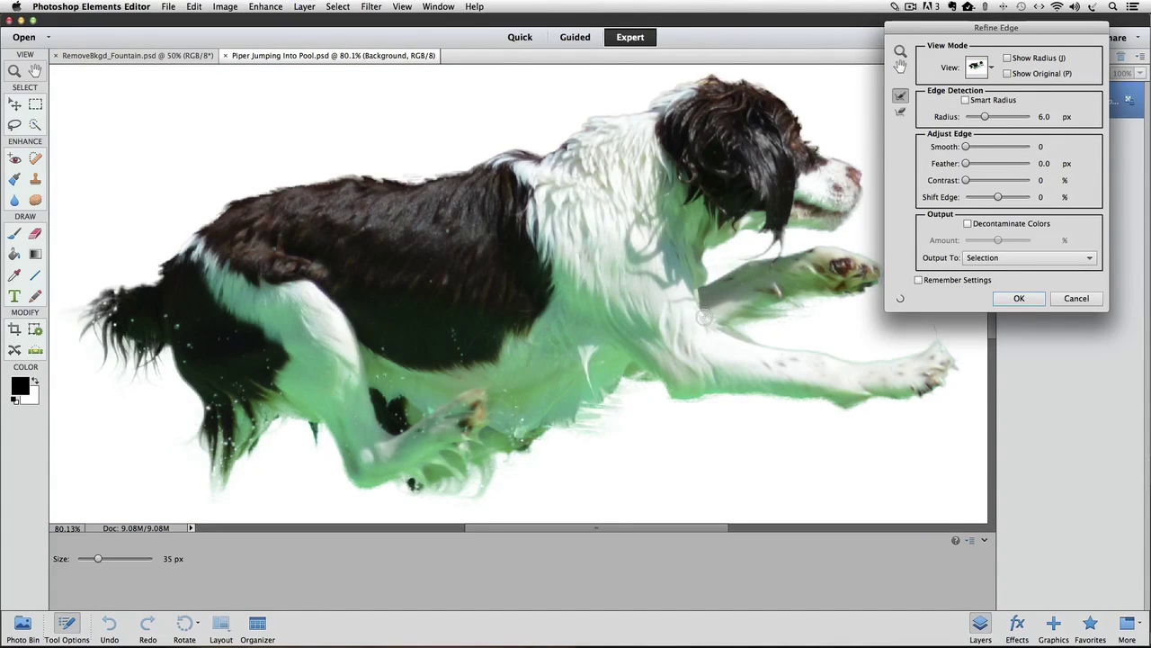
left_click_drag(774, 239, 701, 249)
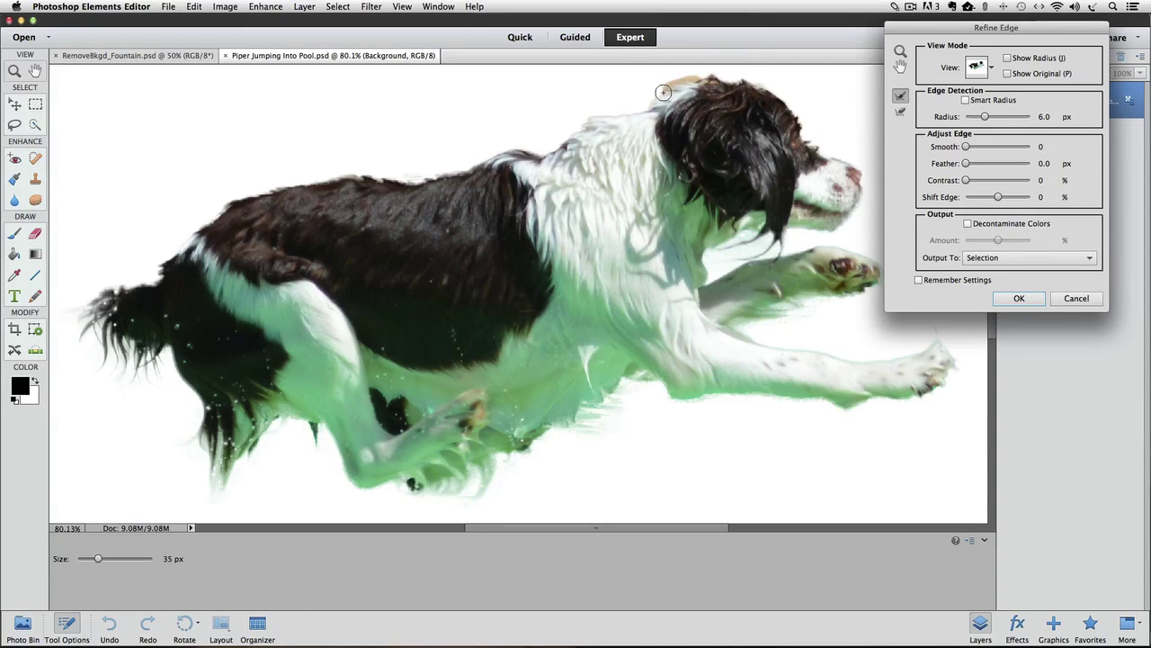
mouse_move(663, 91)
left_mouse_down()
mouse_move(648, 106)
mouse_move(657, 94)
left_mouse_up()
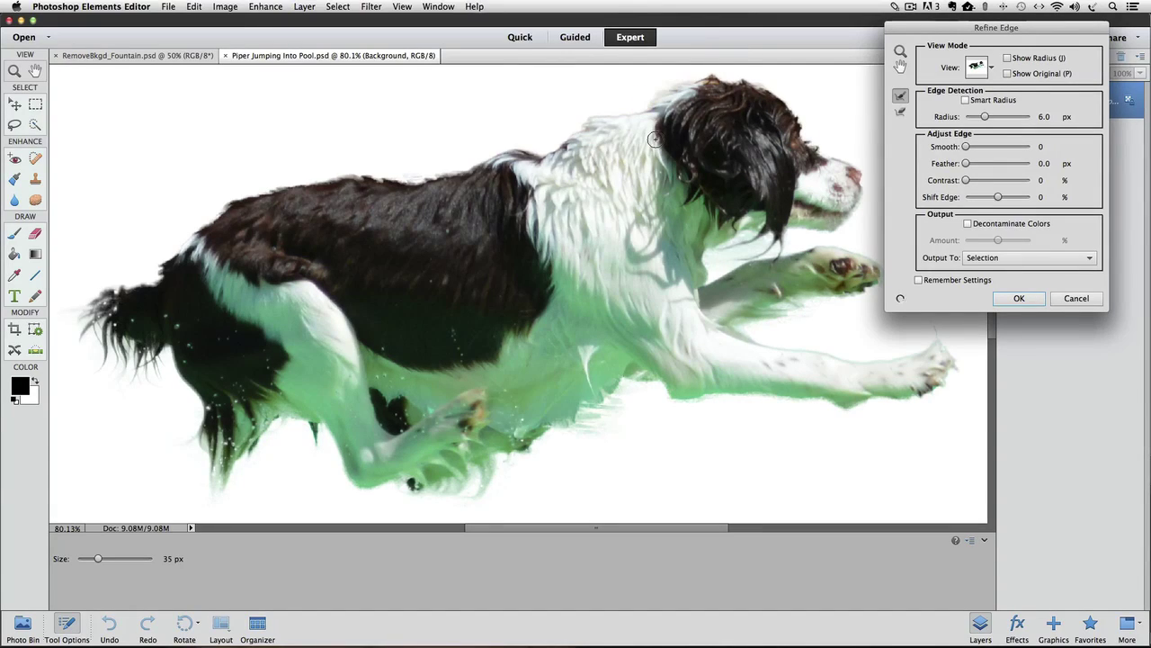
mouse_move(747, 81)
left_mouse_down()
mouse_move(718, 85)
mouse_move(749, 81)
mouse_move(796, 137)
left_mouse_up()
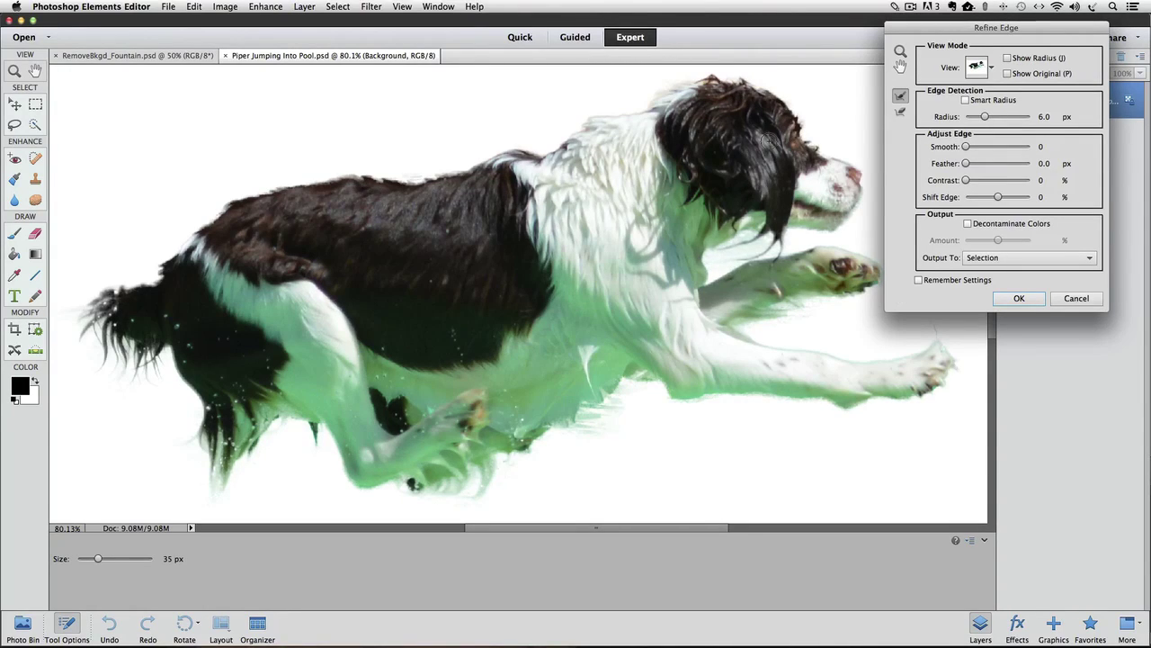
- Refine the fur edge along the back, tail and belly, comparing with the original photo
key("r")
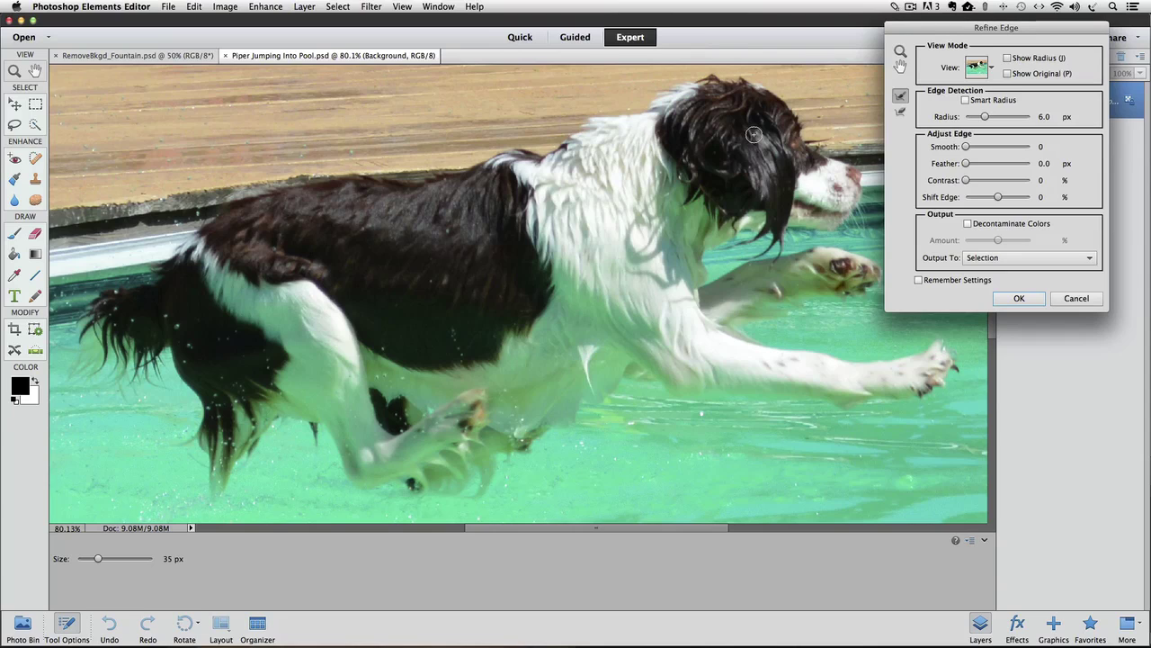
key("w")
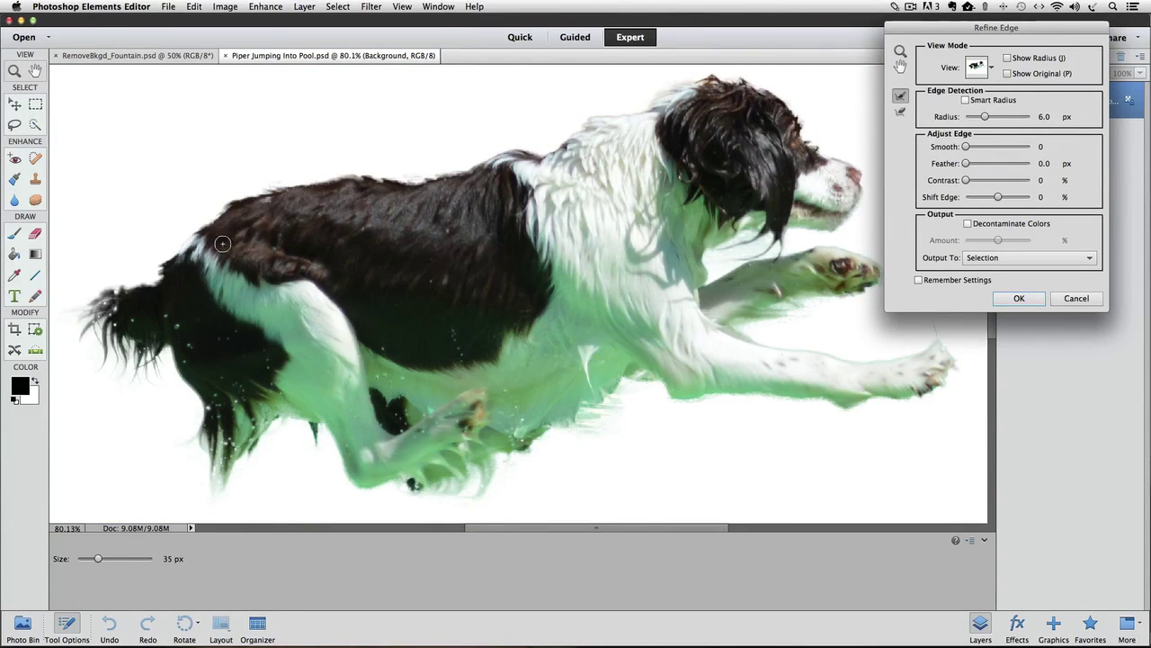
mouse_move(223, 243)
left_mouse_down()
mouse_move(192, 235)
mouse_move(160, 268)
left_mouse_up()
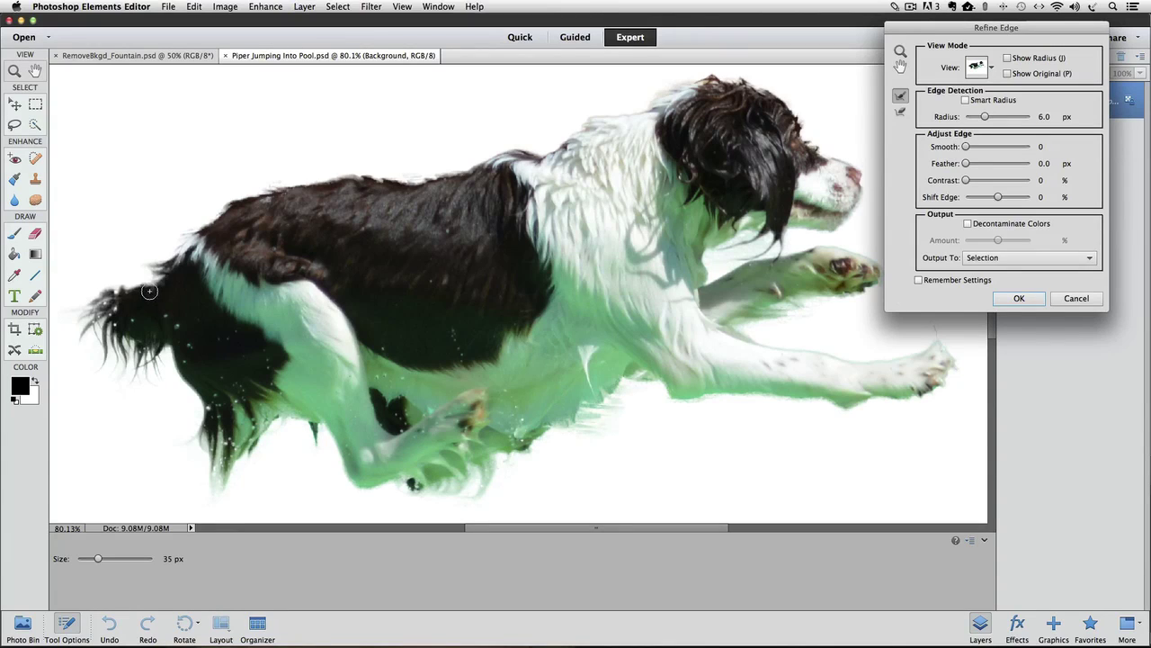
key("r")
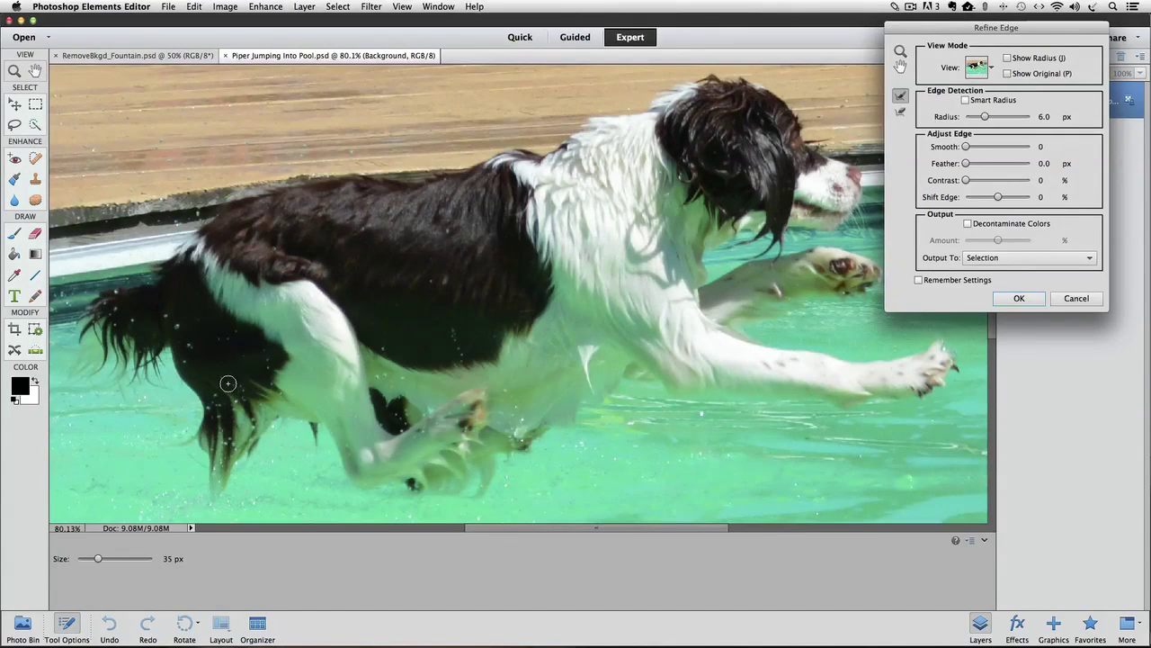
key("w")
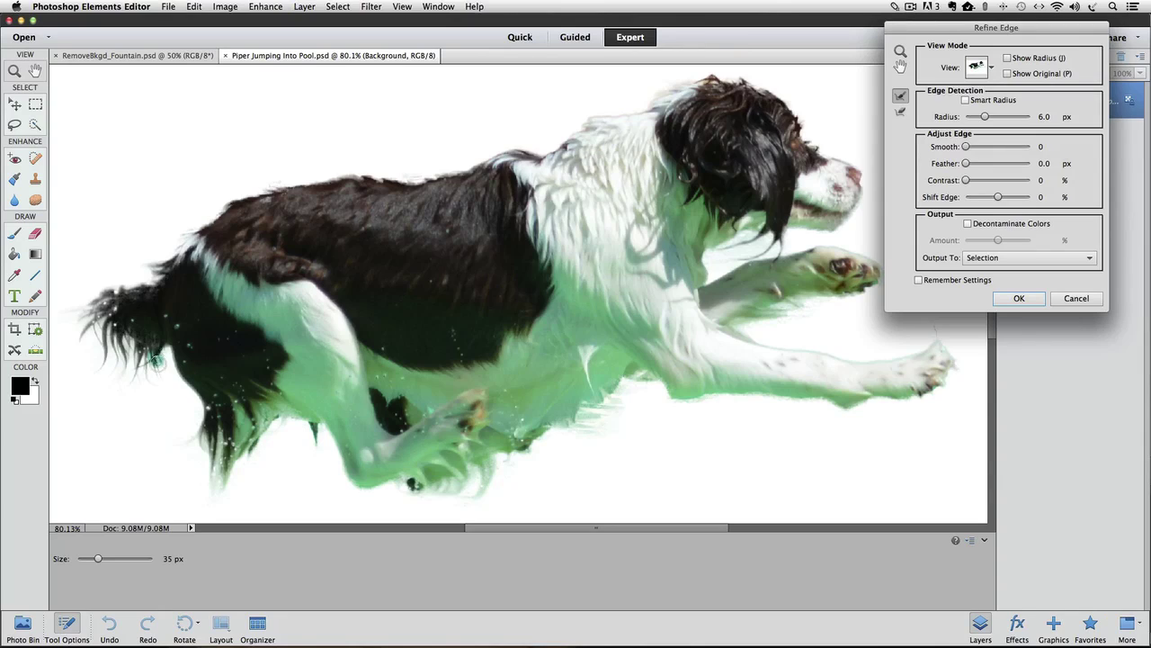
mouse_move(155, 361)
left_mouse_down()
mouse_move(163, 385)
mouse_move(157, 368)
left_mouse_up()
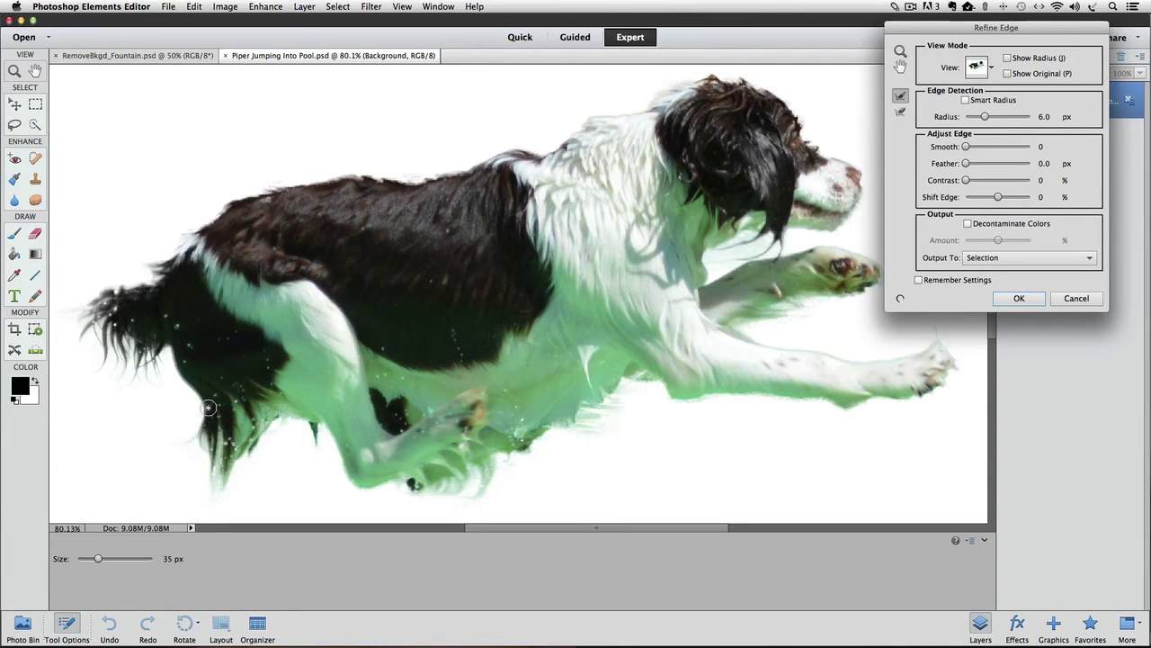
key("x")
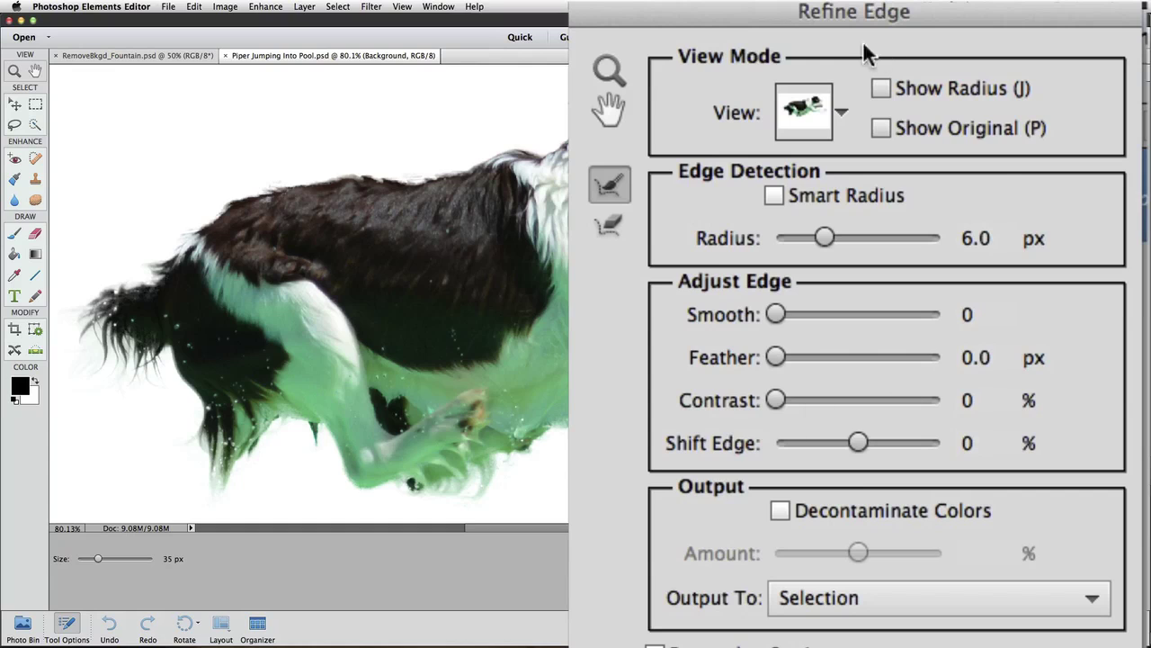
- Preview the mask in Black & White view and set the edge Feather to 1.2 px
left_click(817, 122)
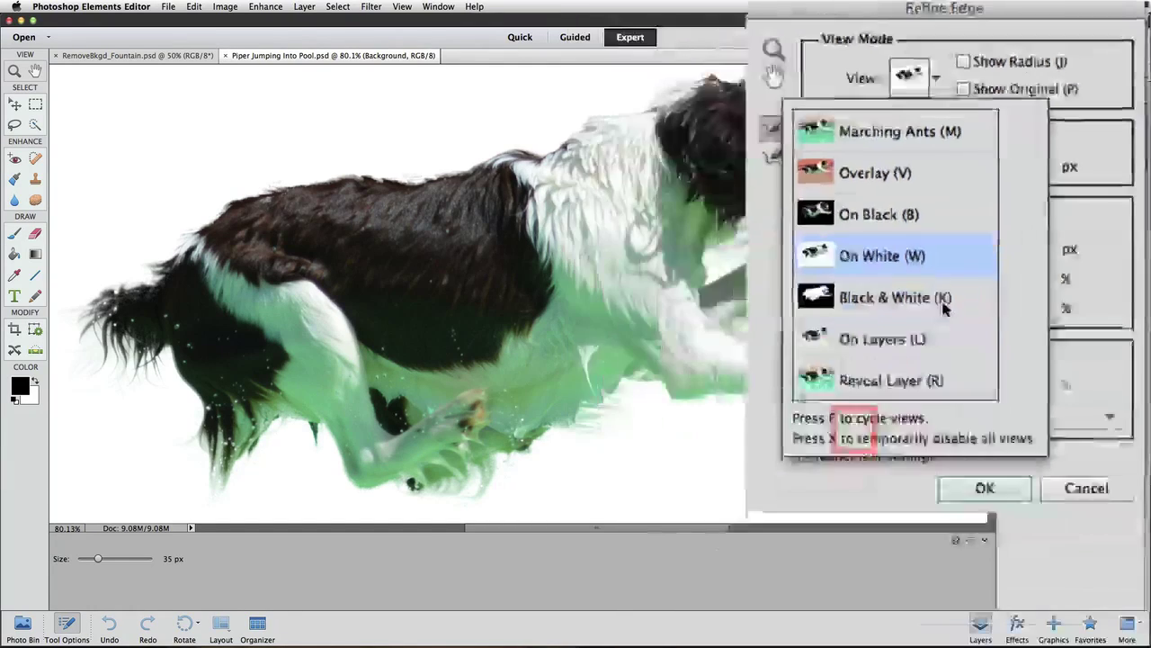
left_click(996, 196)
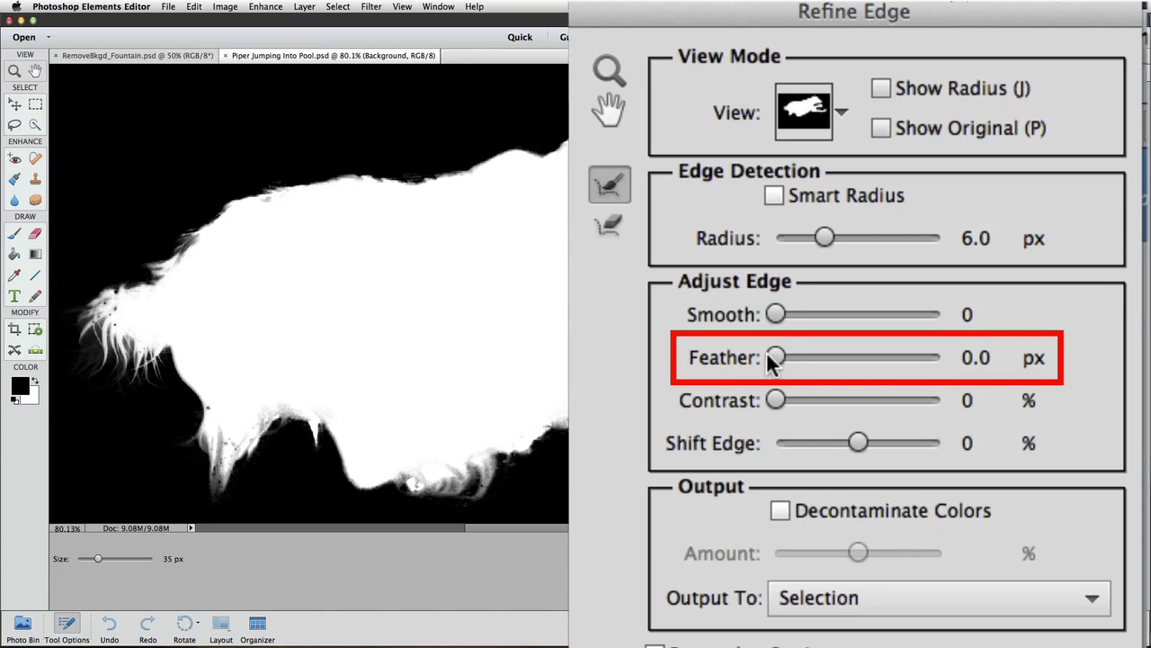
left_click_drag(770, 356, 860, 367)
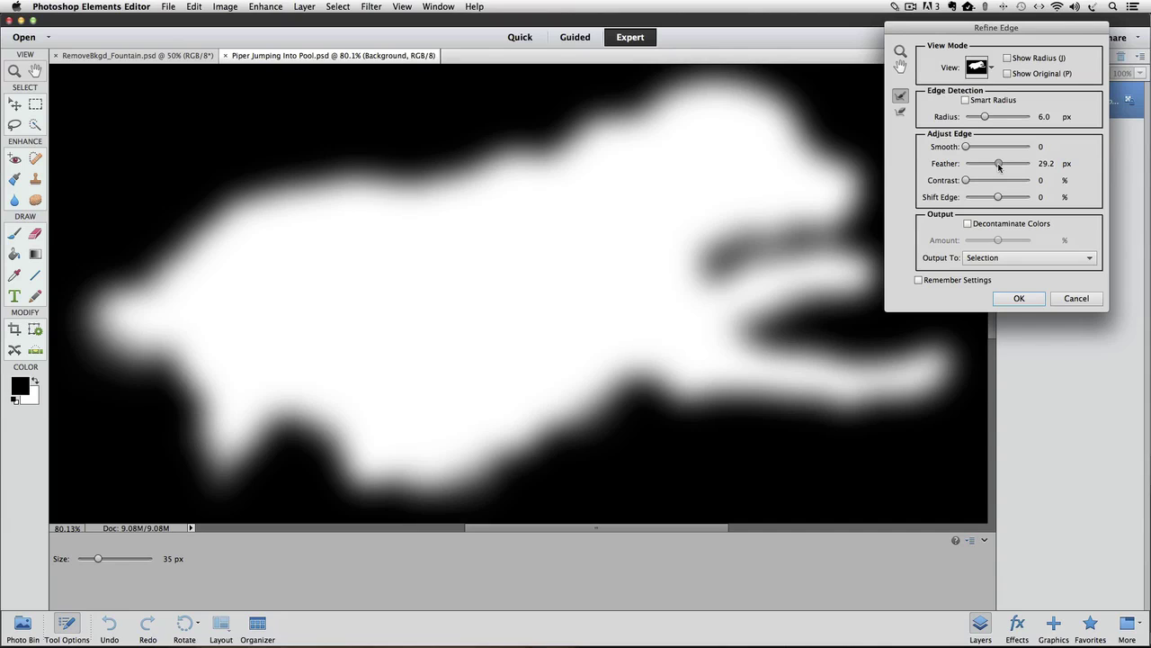
left_click_drag(999, 166, 974, 165)
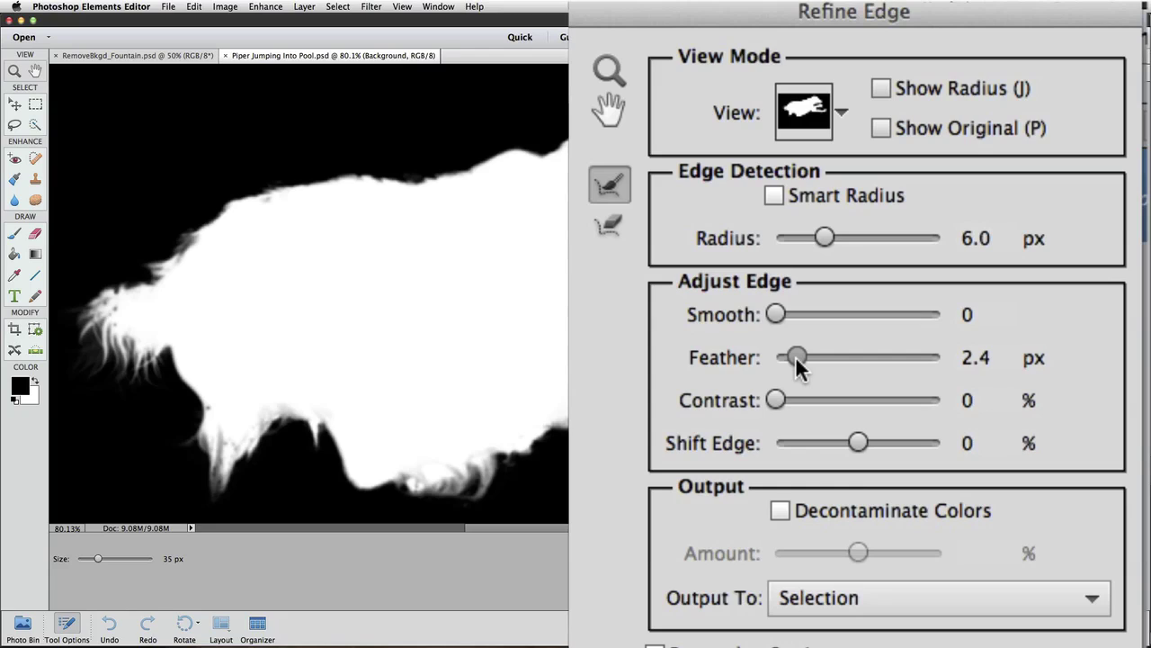
left_click_drag(796, 358, 785, 359)
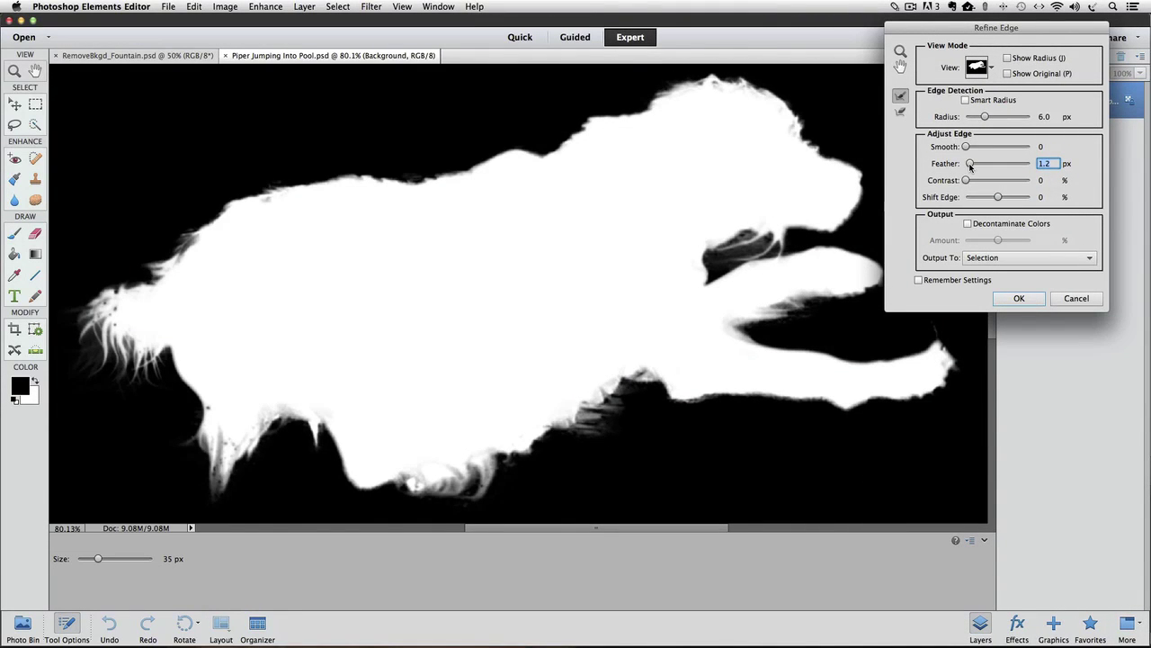
- On the white preview, try Decontaminate Colors at 100, then turn it back off
key("w")
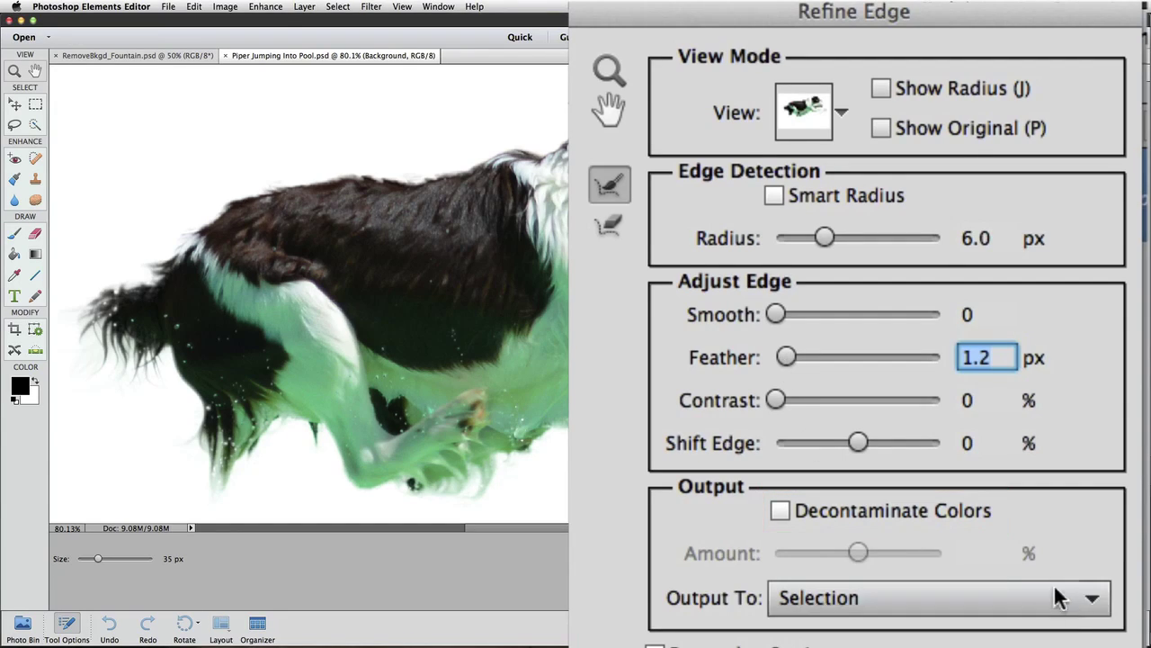
left_click(779, 511)
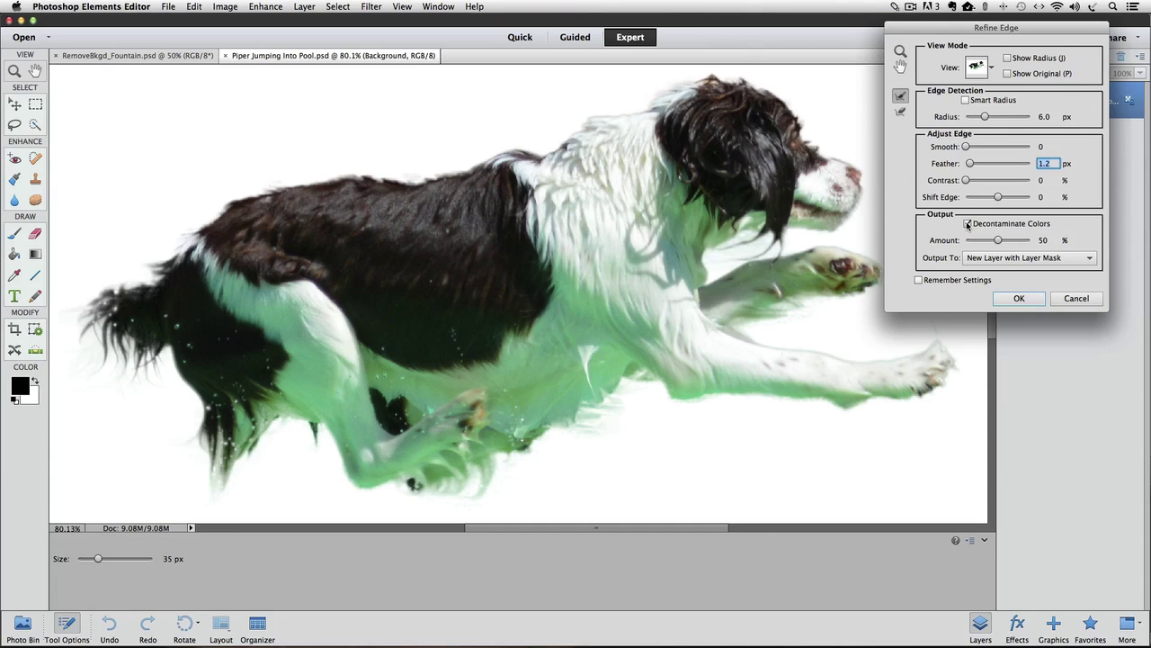
left_click_drag(997, 241, 1071, 243)
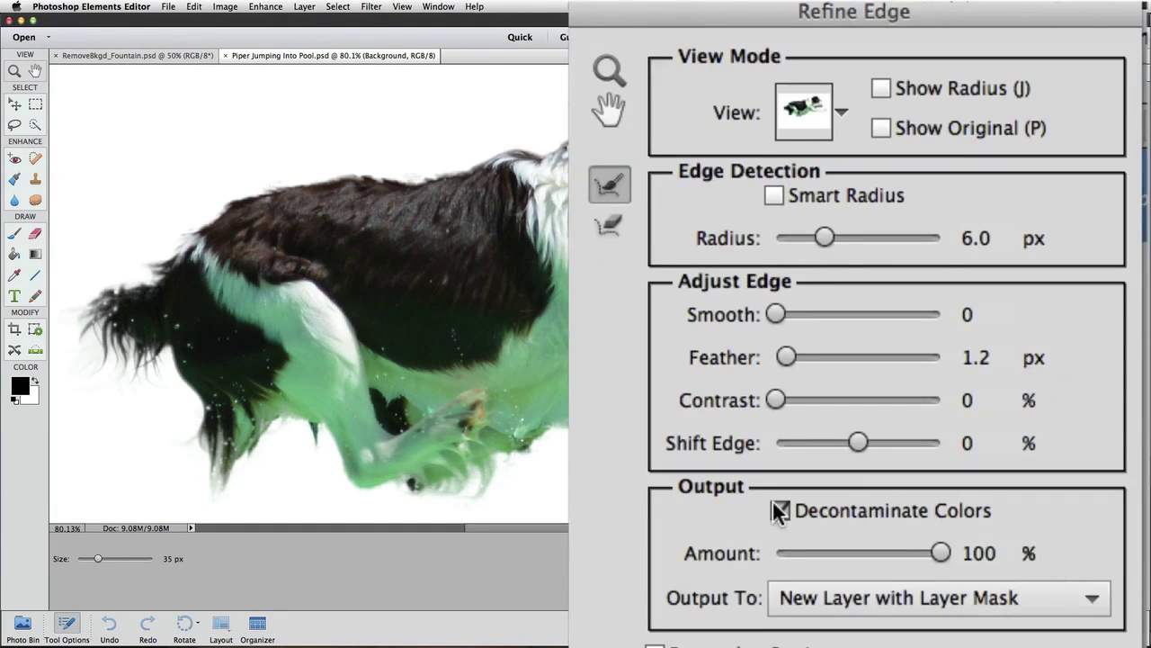
left_click(772, 502)
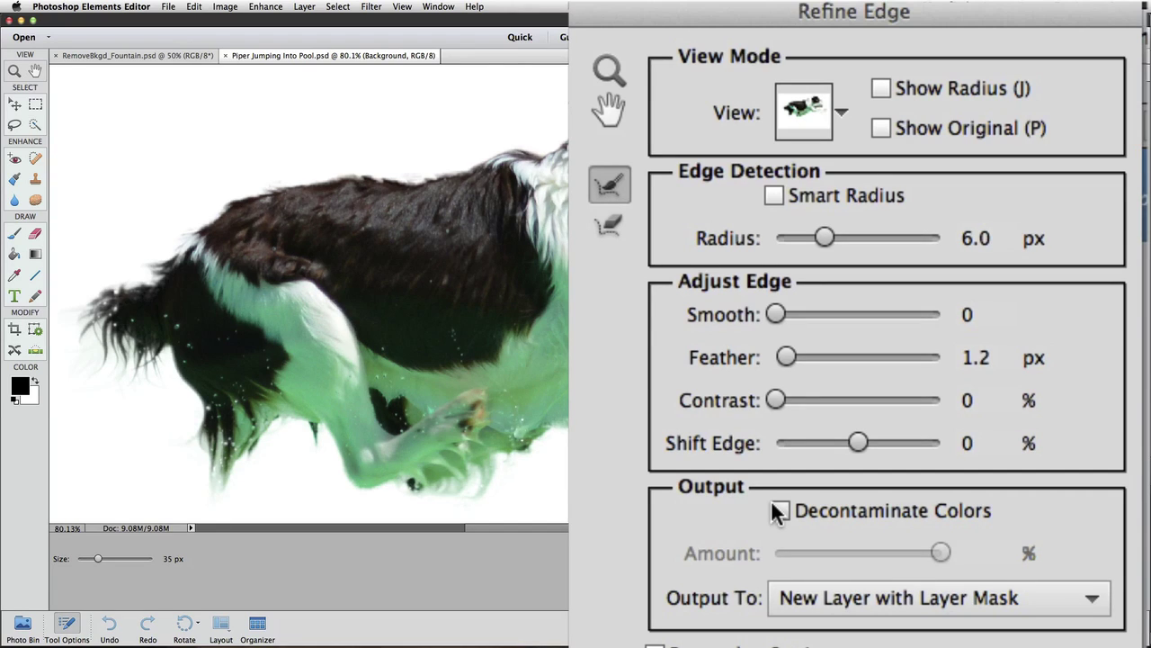
- Output the refined selection to a New Layer with Layer Mask and apply it
left_click(1064, 610)
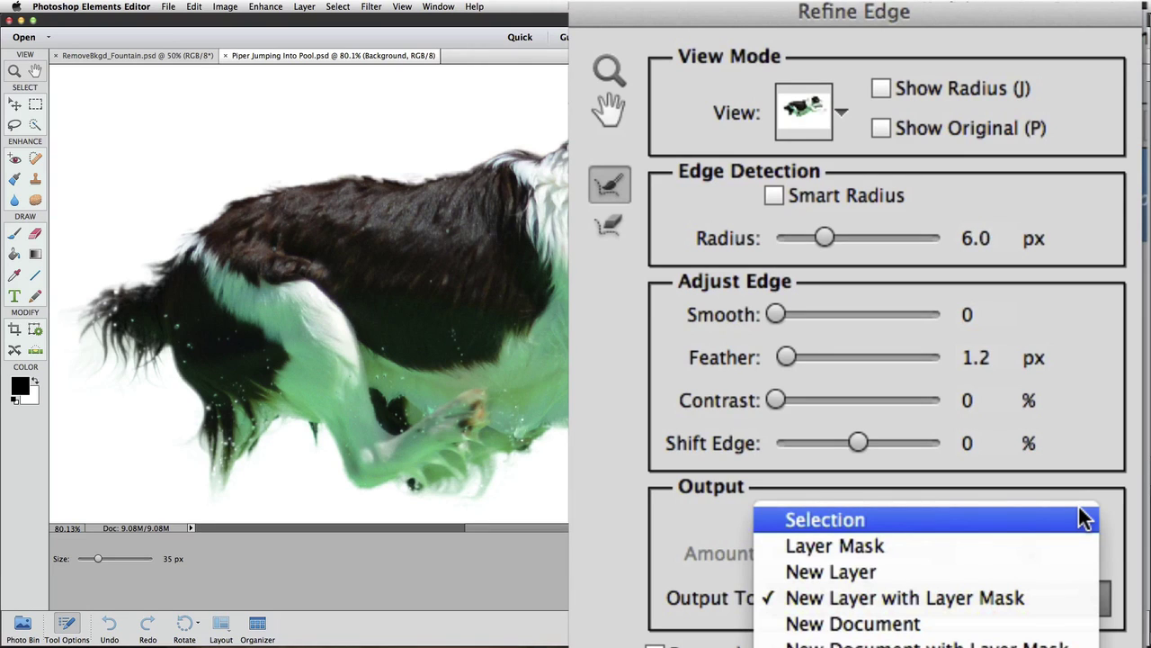
left_click(1031, 599)
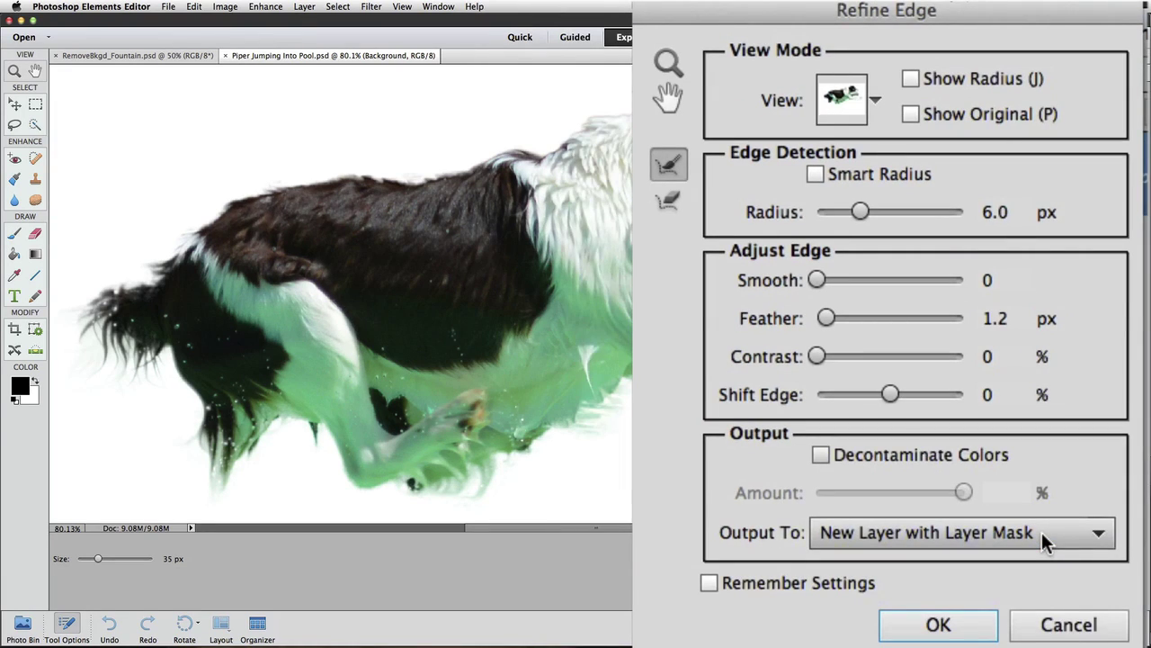
left_click(938, 624)
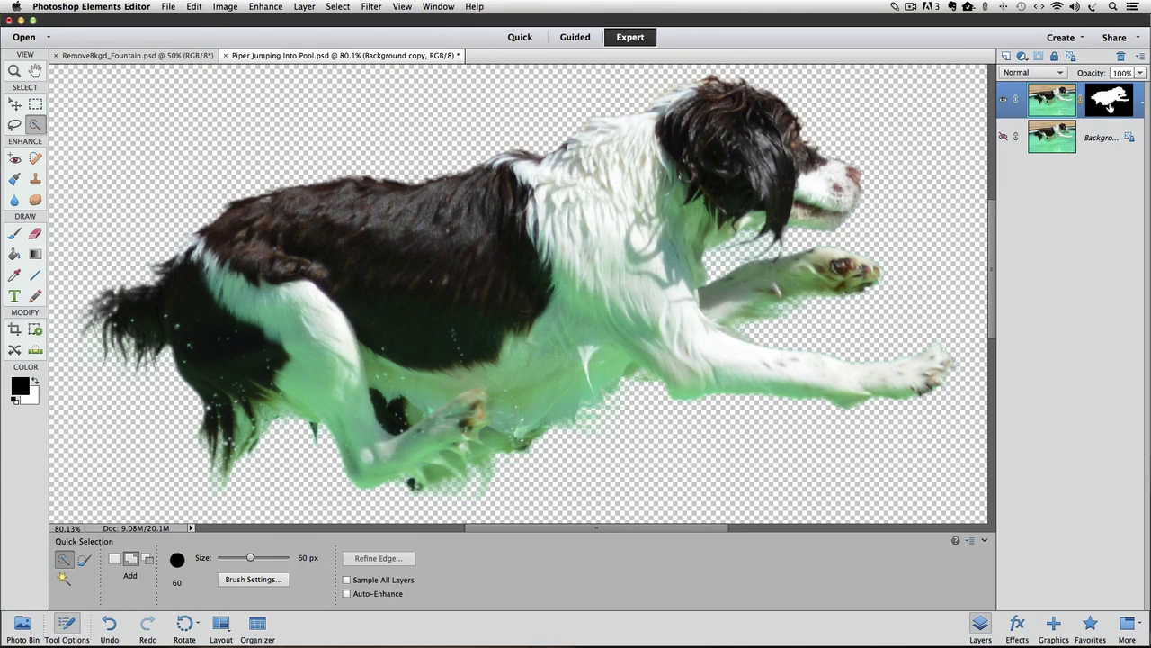
- Target the dog layer's image thumbnail and open Enhance > Adjust Color > Remove Color Cast
left_click(1110, 106)
key("m")
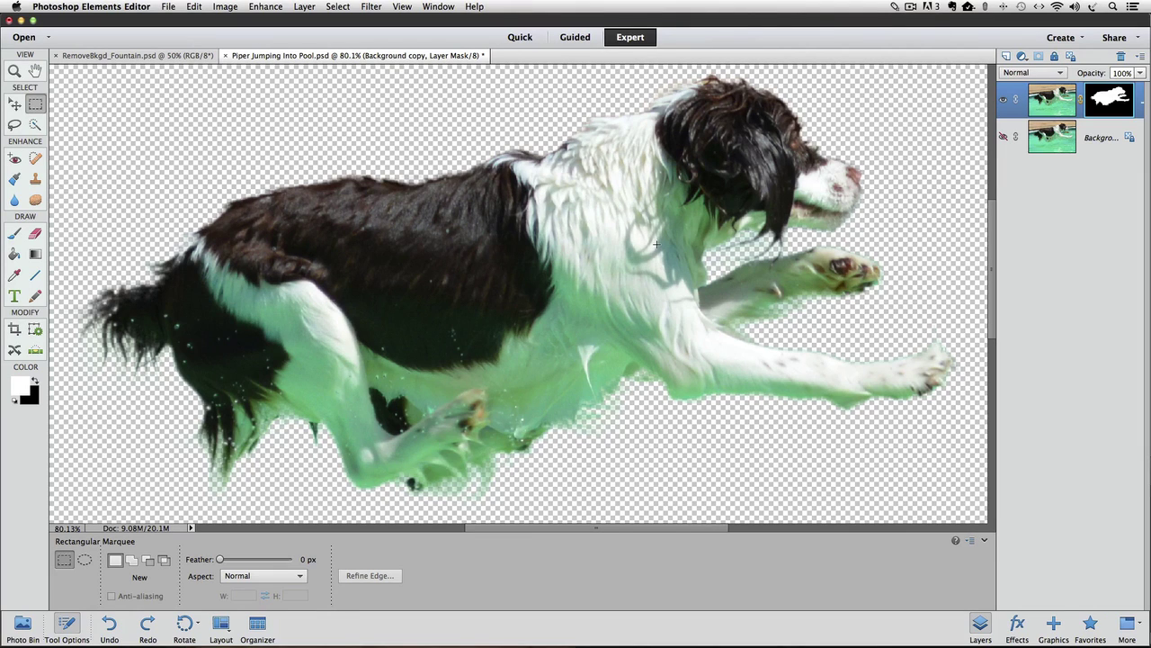
left_click(267, 7)
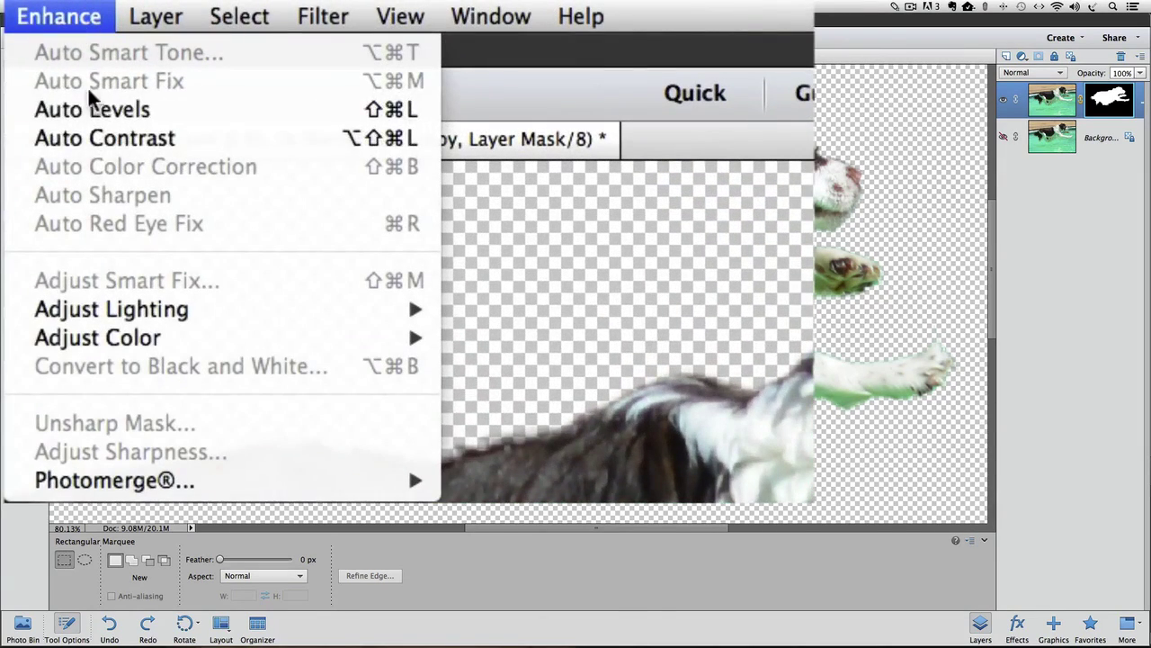
mouse_move(125, 339)
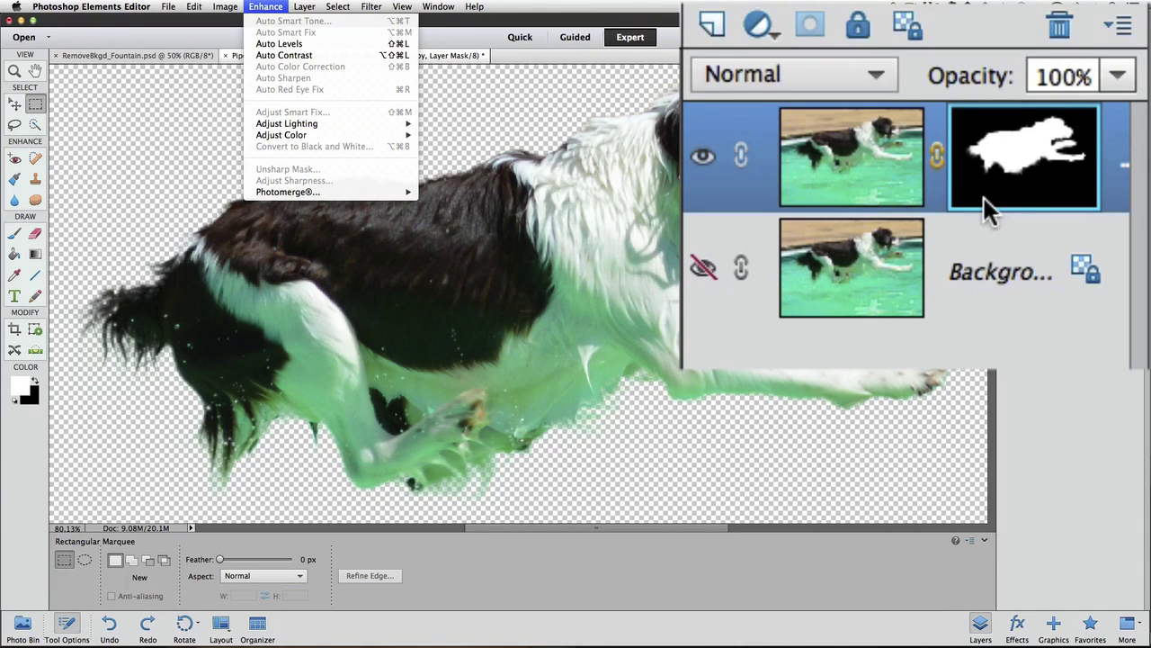
left_click(875, 181)
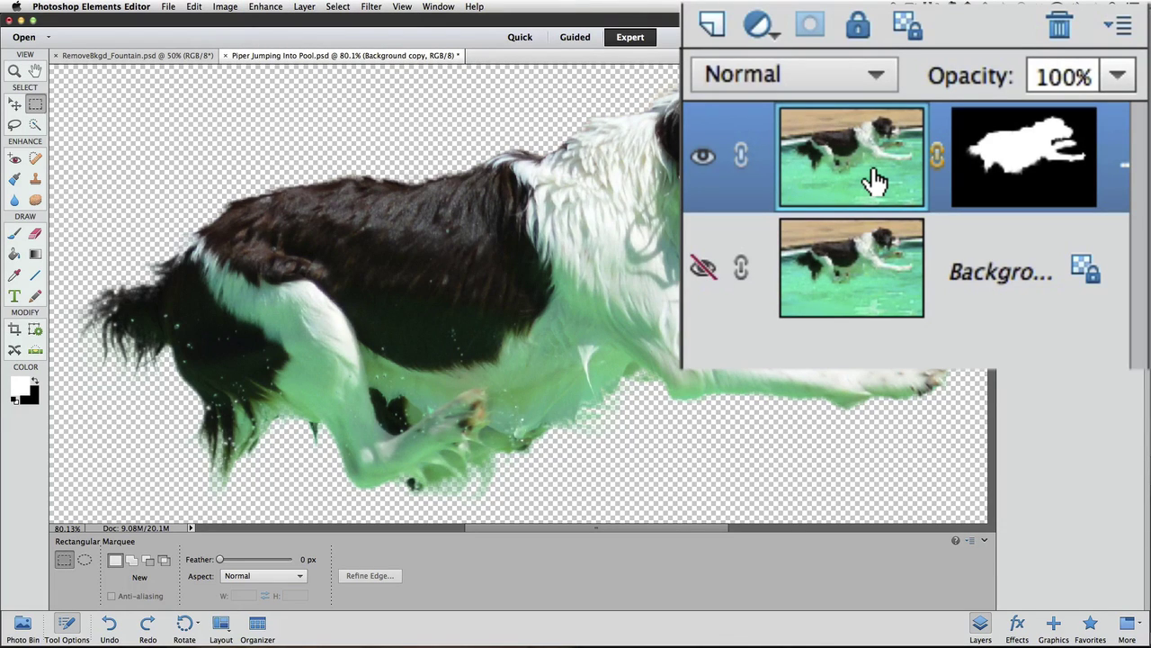
left_click(265, 6)
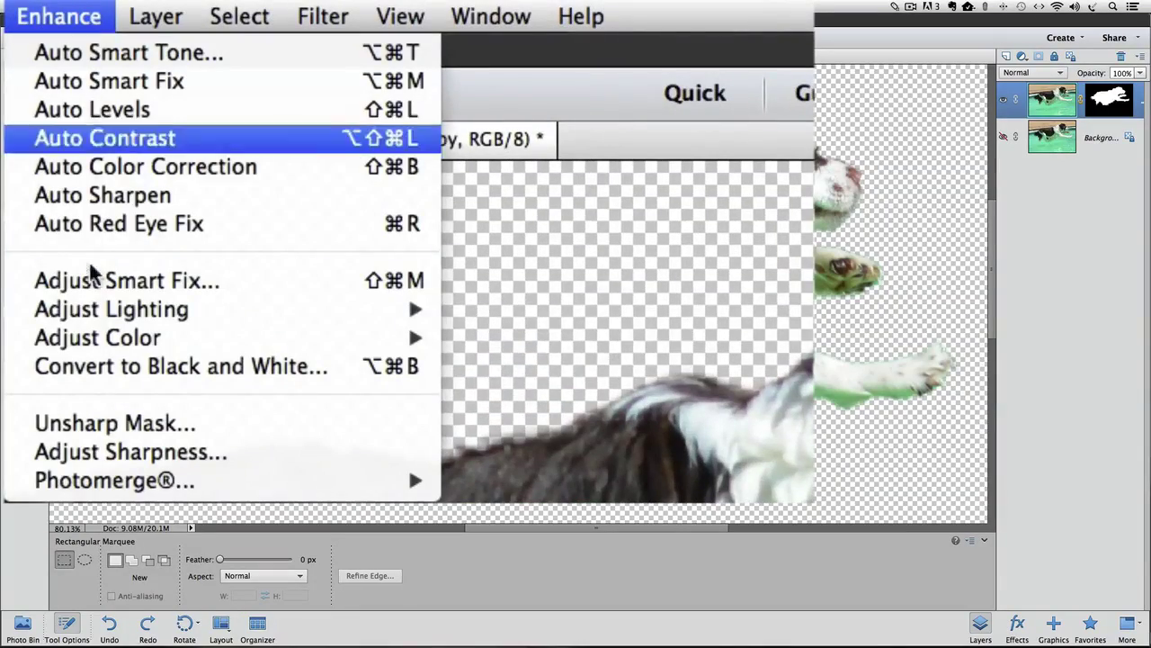
mouse_move(102, 308)
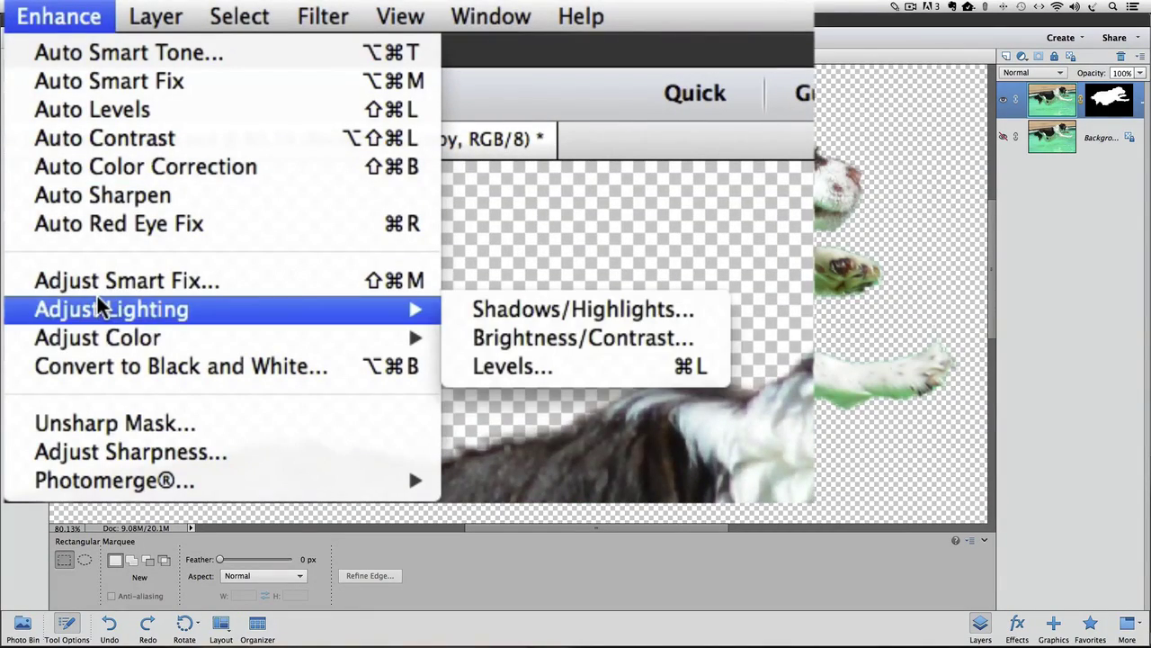
mouse_move(108, 337)
left_click(584, 338)
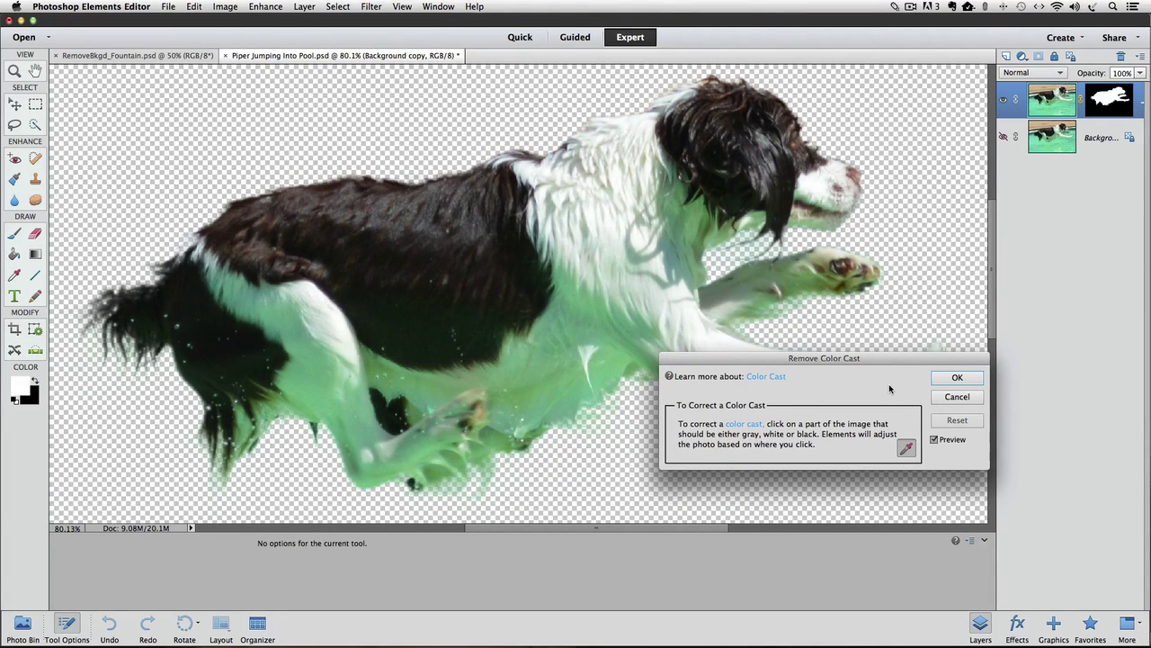
- Sample the dog's white fur twice with the eyedropper, then cancel Remove Color Cast
left_click(293, 317)
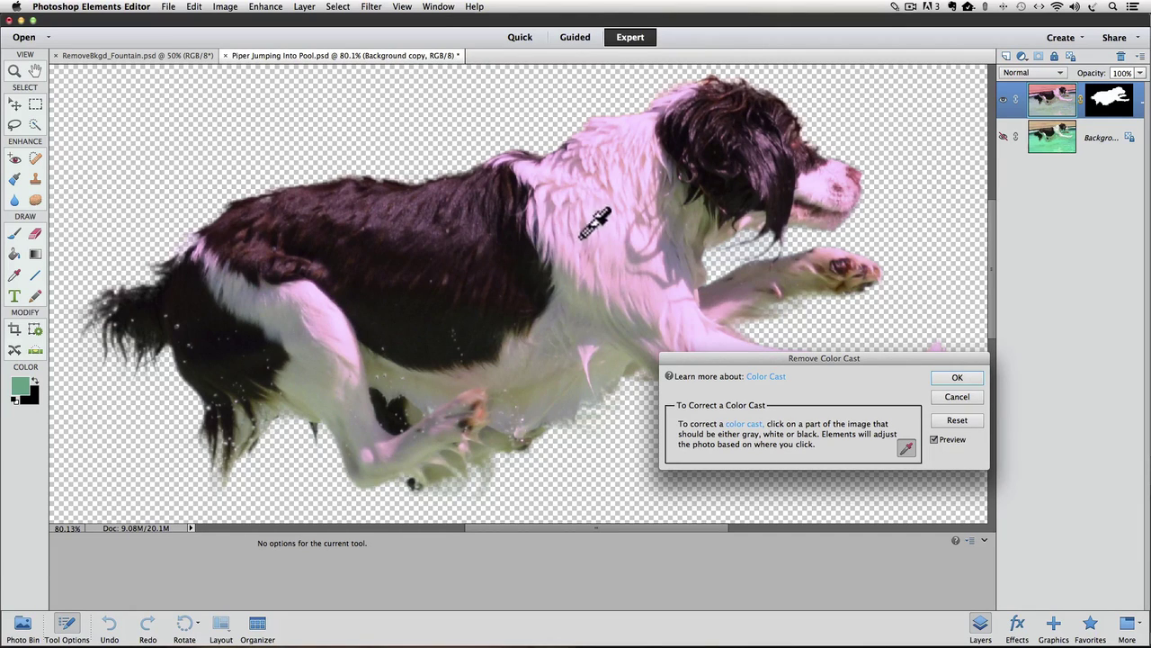
left_click(643, 182)
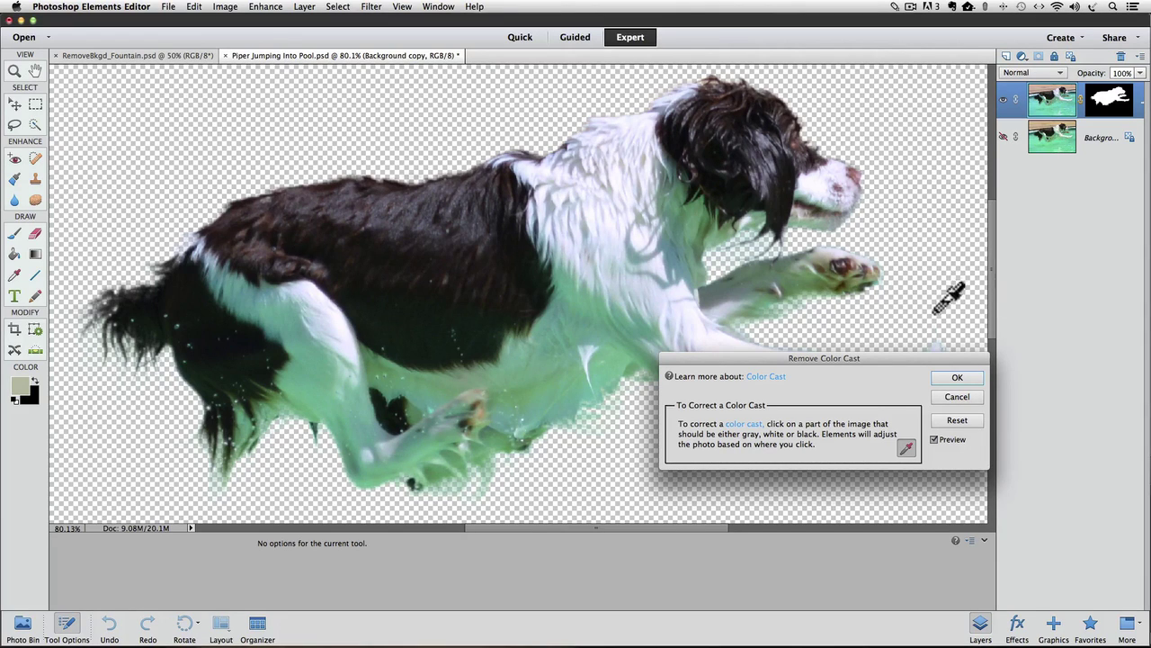
left_click(959, 397)
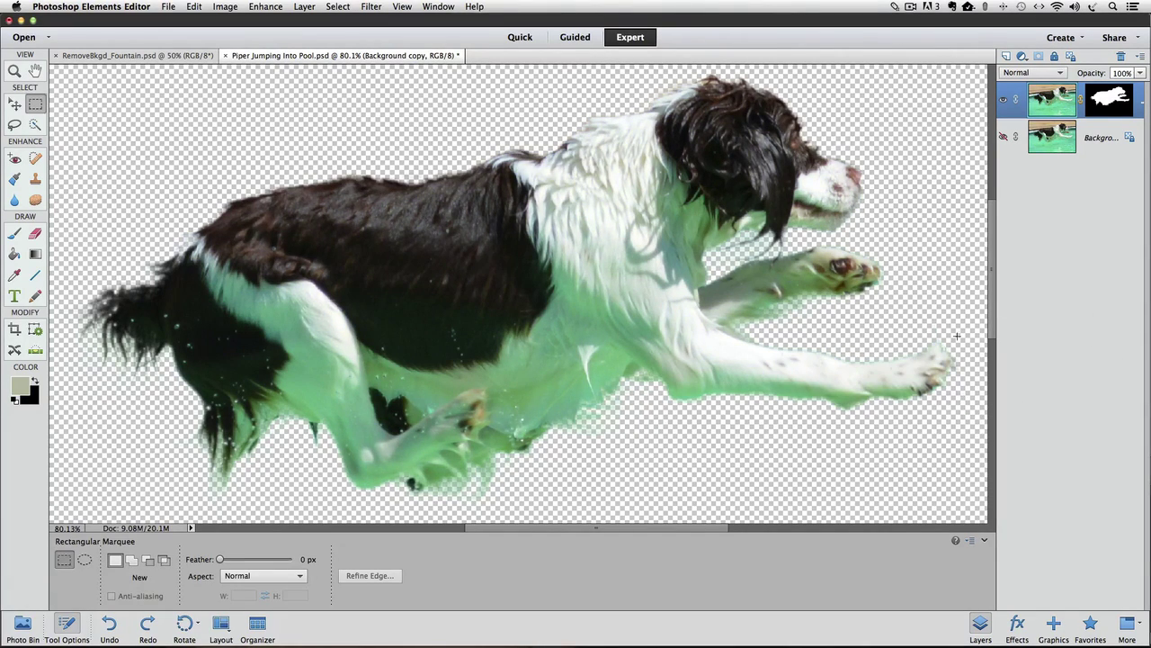
- Open Adjust Hue/Saturation, test Master Saturation at -100, and move the dialog off the dog
left_click(284, 8)
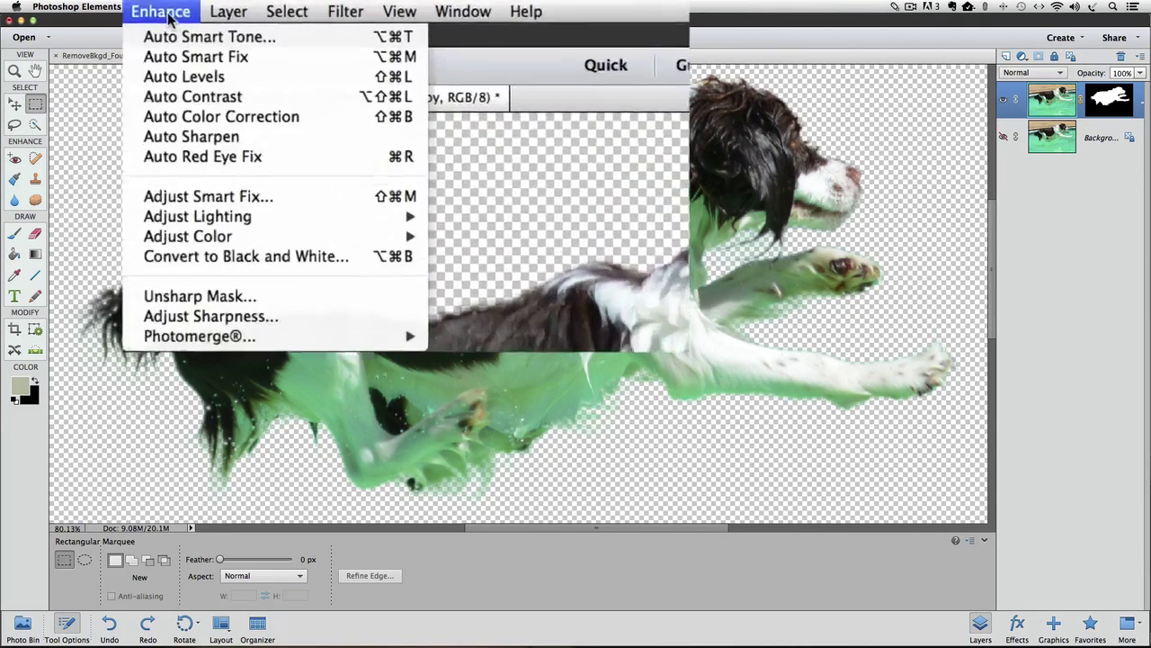
mouse_move(149, 340)
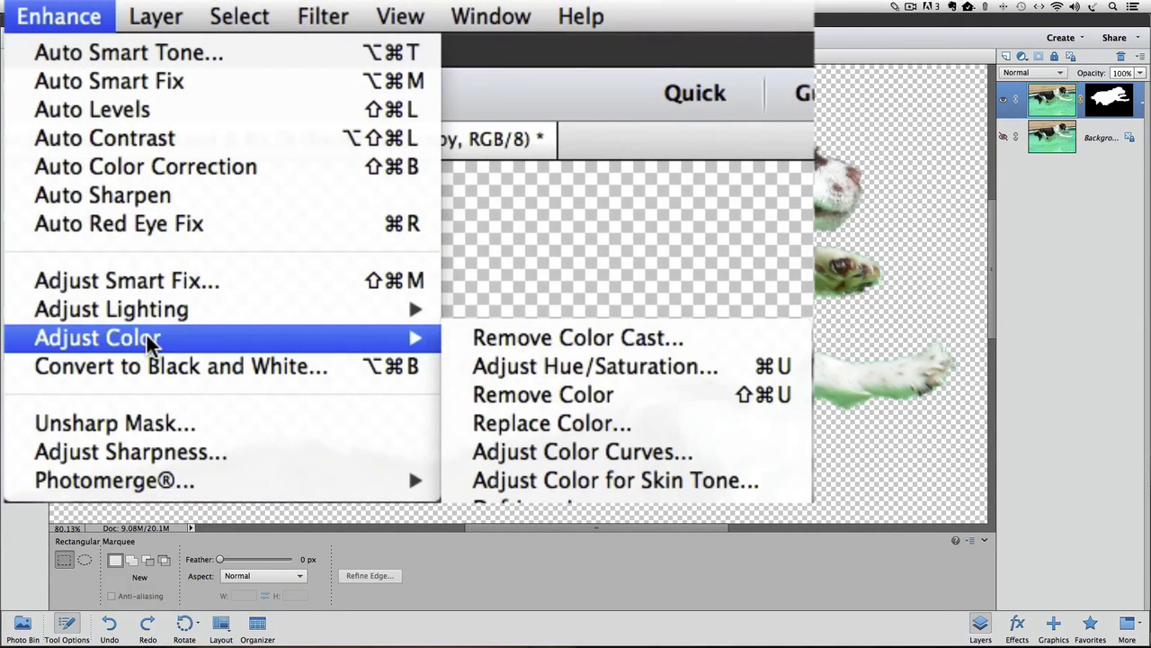
left_click(477, 366)
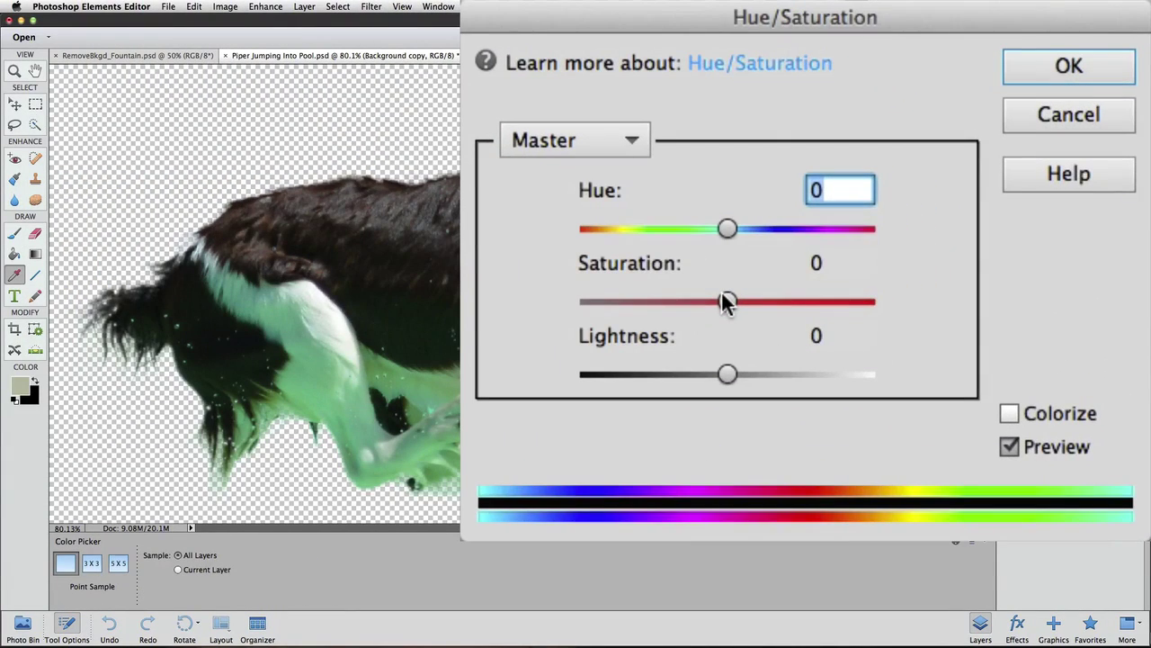
left_click_drag(727, 304, 627, 296)
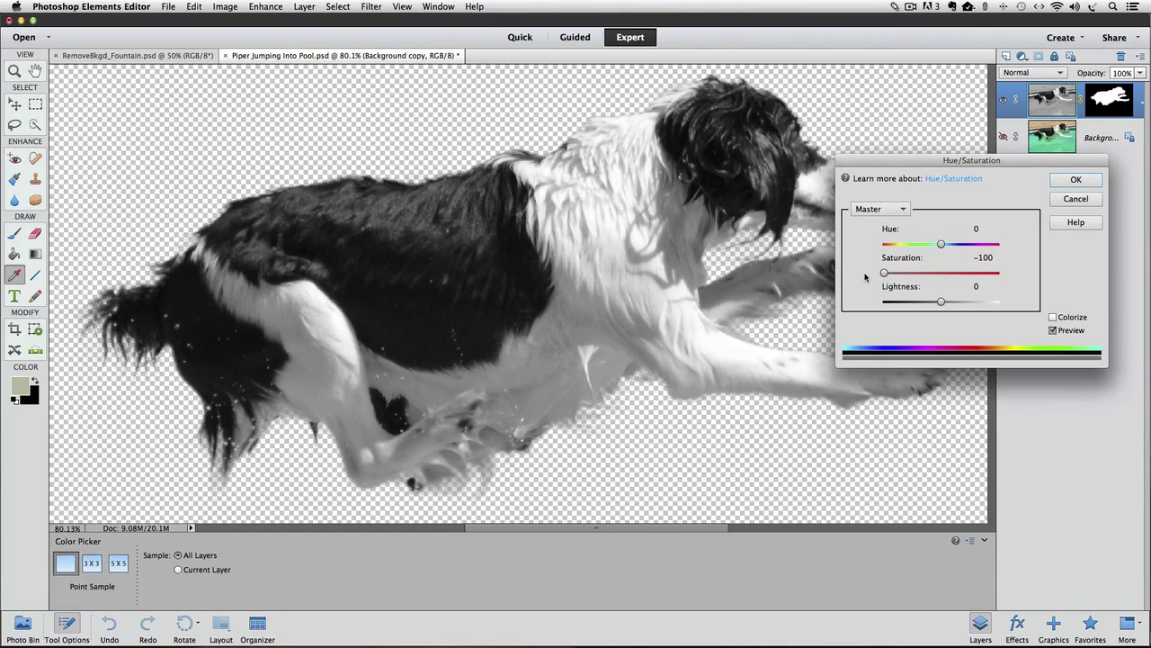
left_click_drag(935, 160, 731, 420)
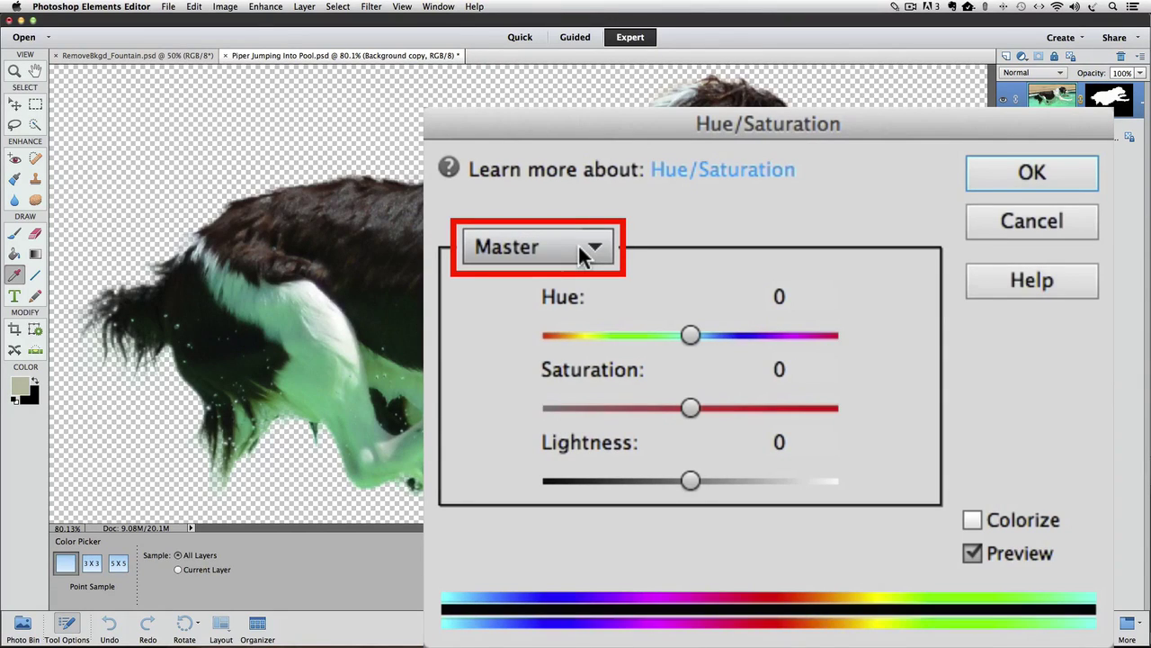
- Set Greens saturation to -100 and Blues saturation to -100
left_click(582, 256)
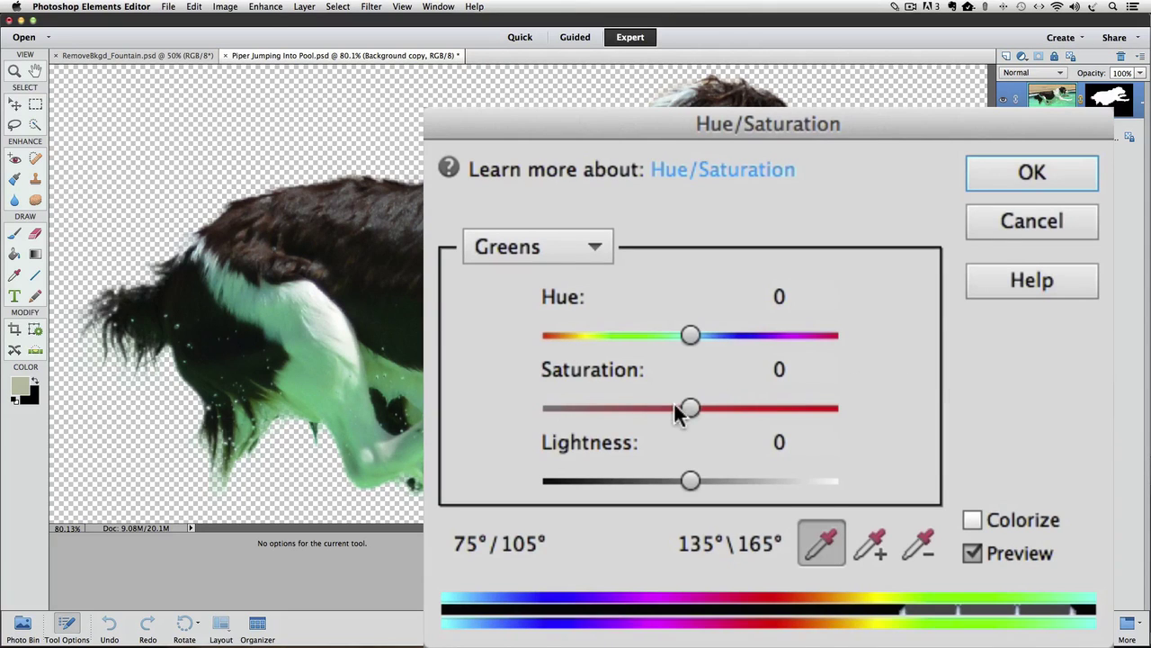
left_click_drag(689, 408, 507, 411)
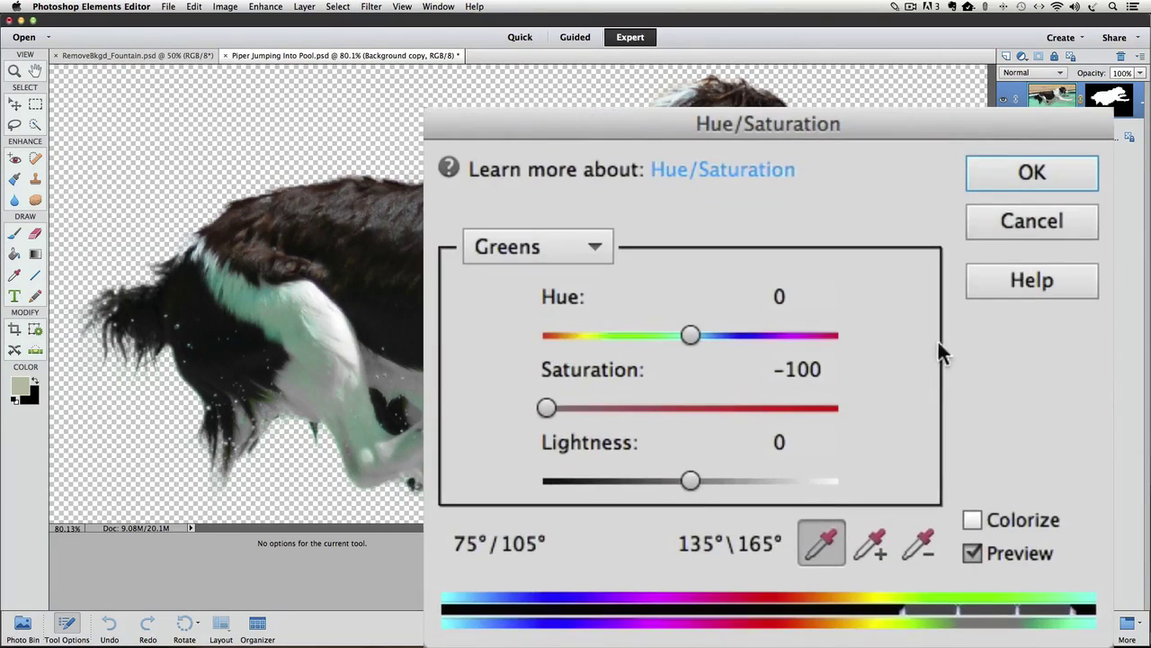
left_click(679, 469)
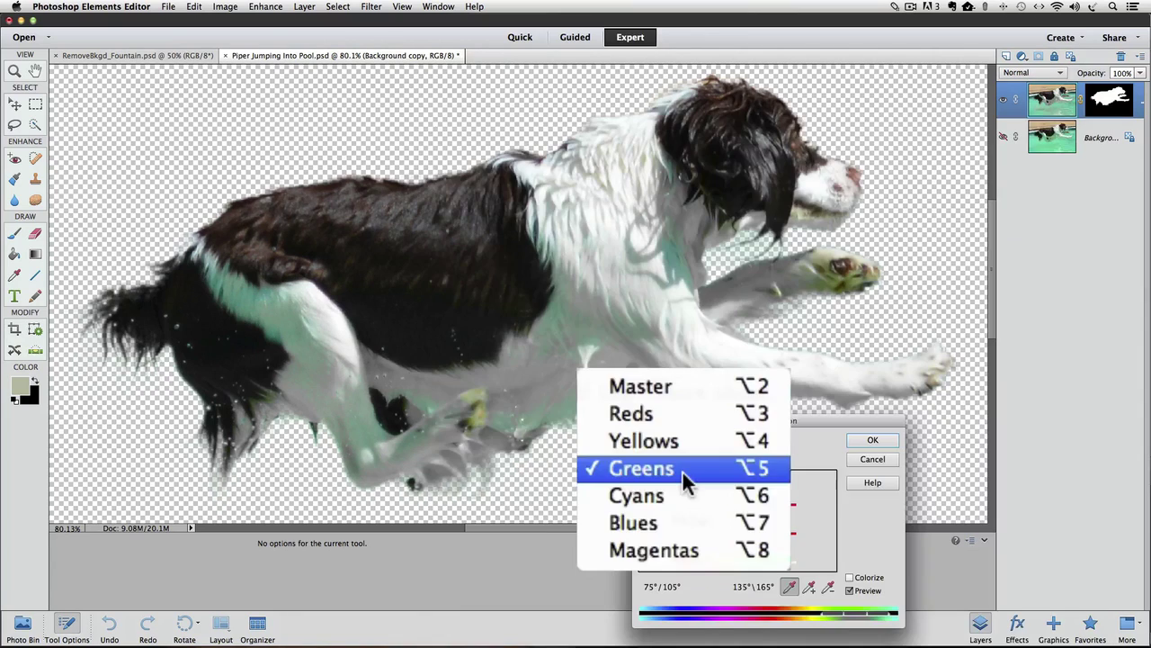
left_click(673, 524)
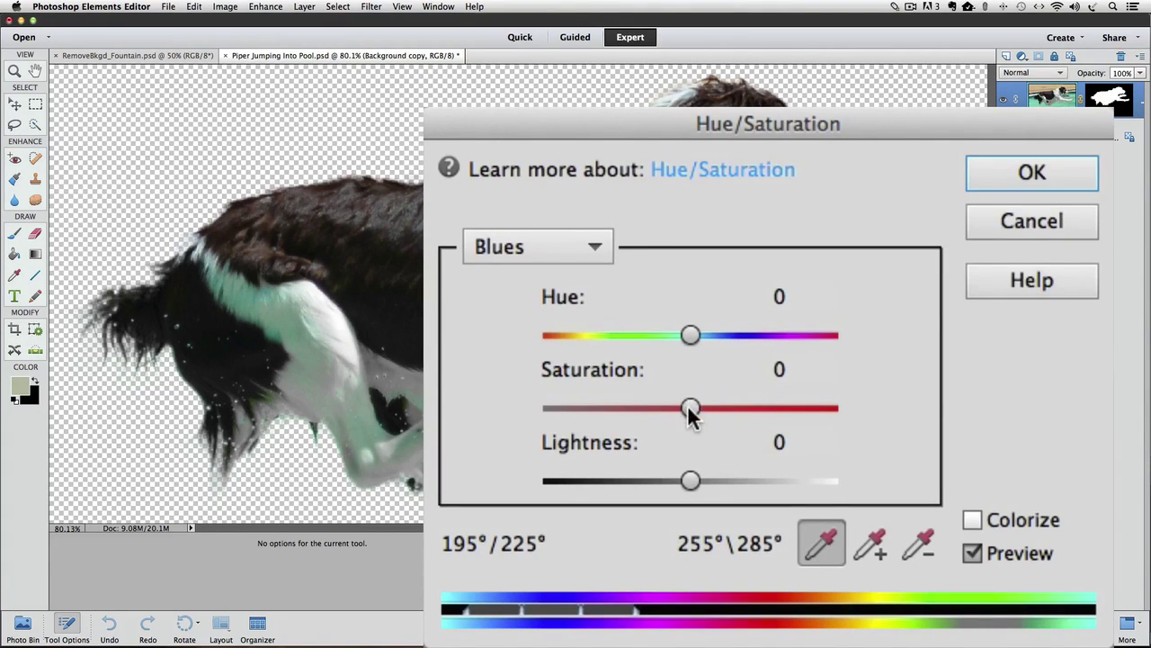
left_click_drag(691, 412, 580, 471)
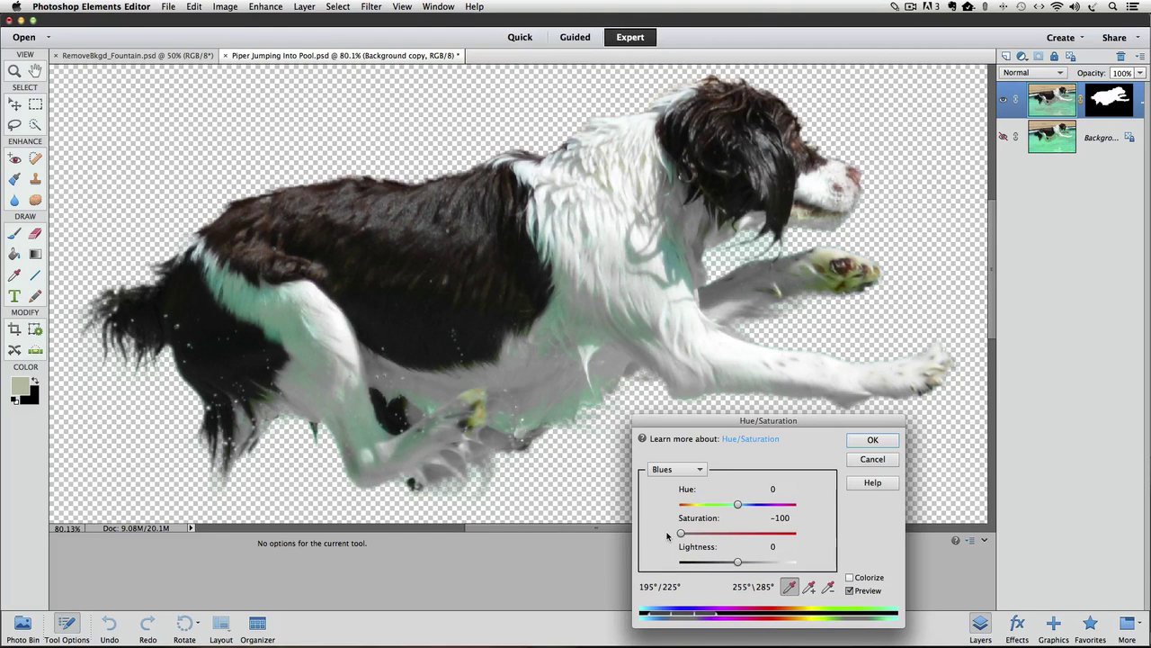
- Set Cyans saturation to -100 and Yellows to -97, then apply the Hue/Saturation change
left_click(677, 469)
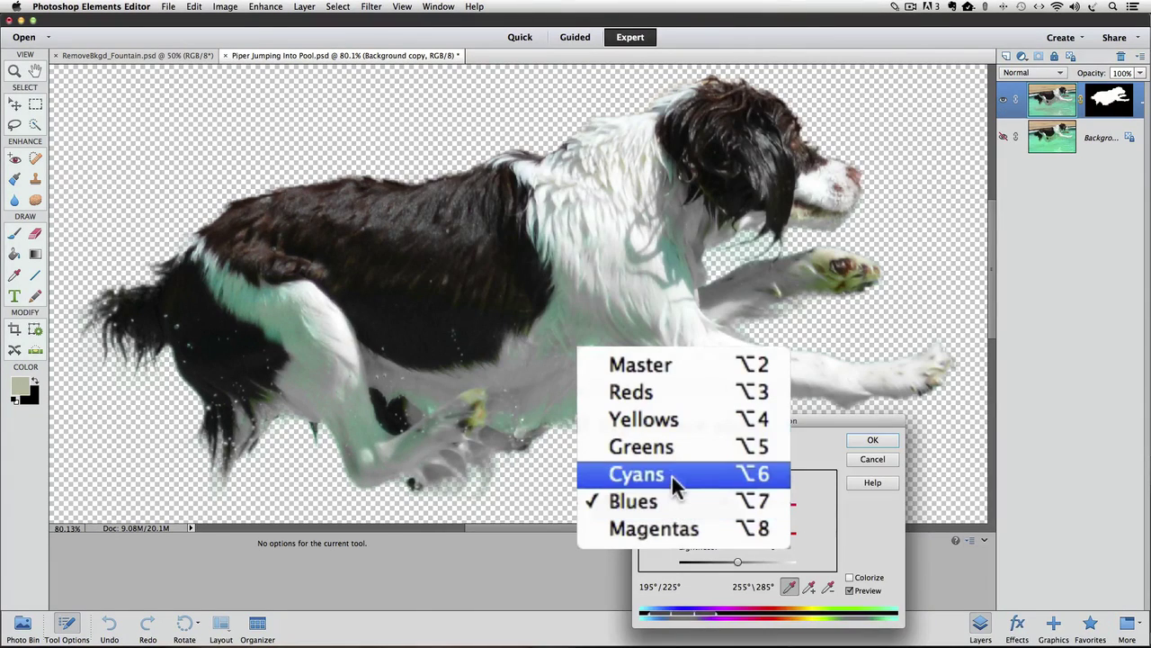
left_click(670, 473)
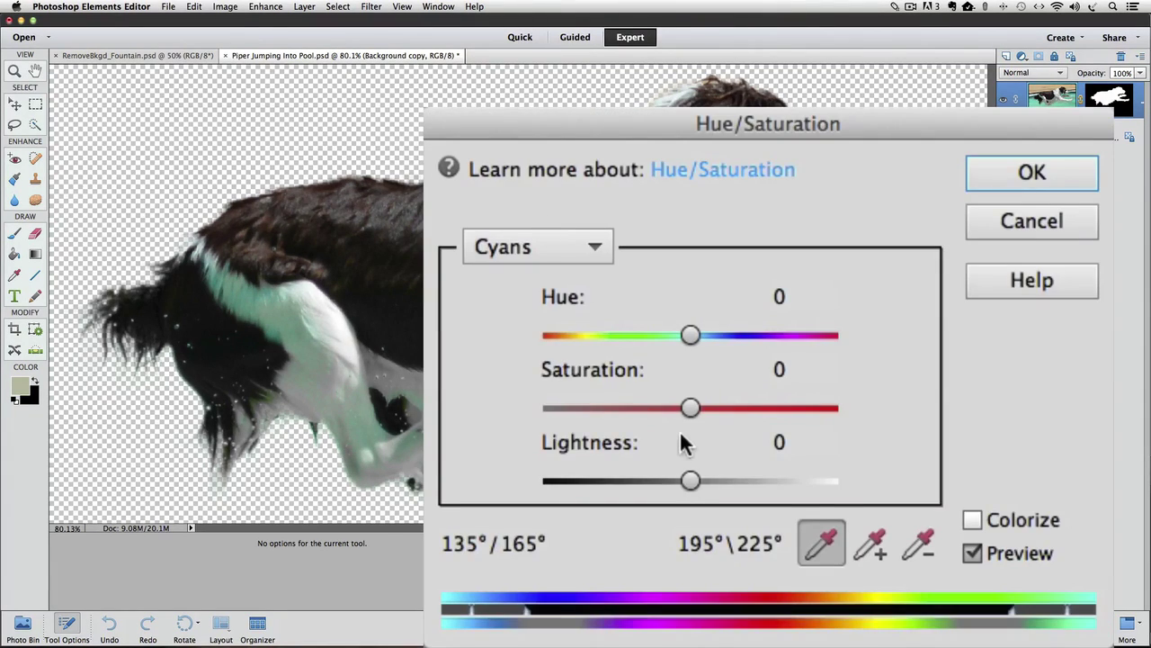
left_click_drag(738, 532, 658, 536)
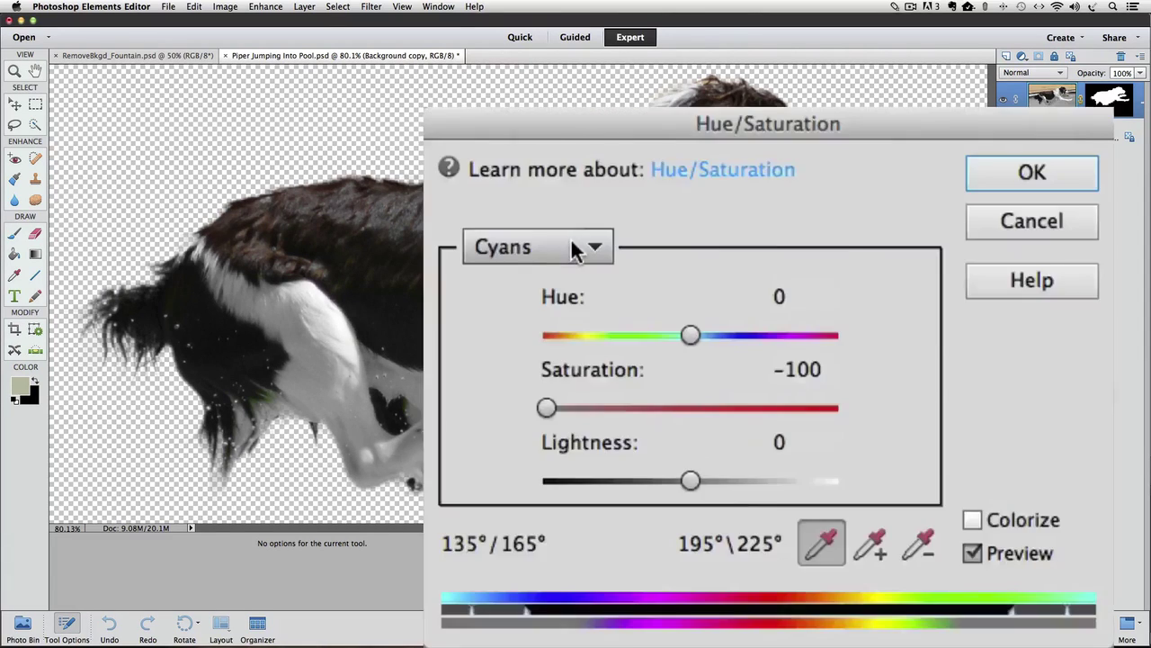
left_click(676, 469)
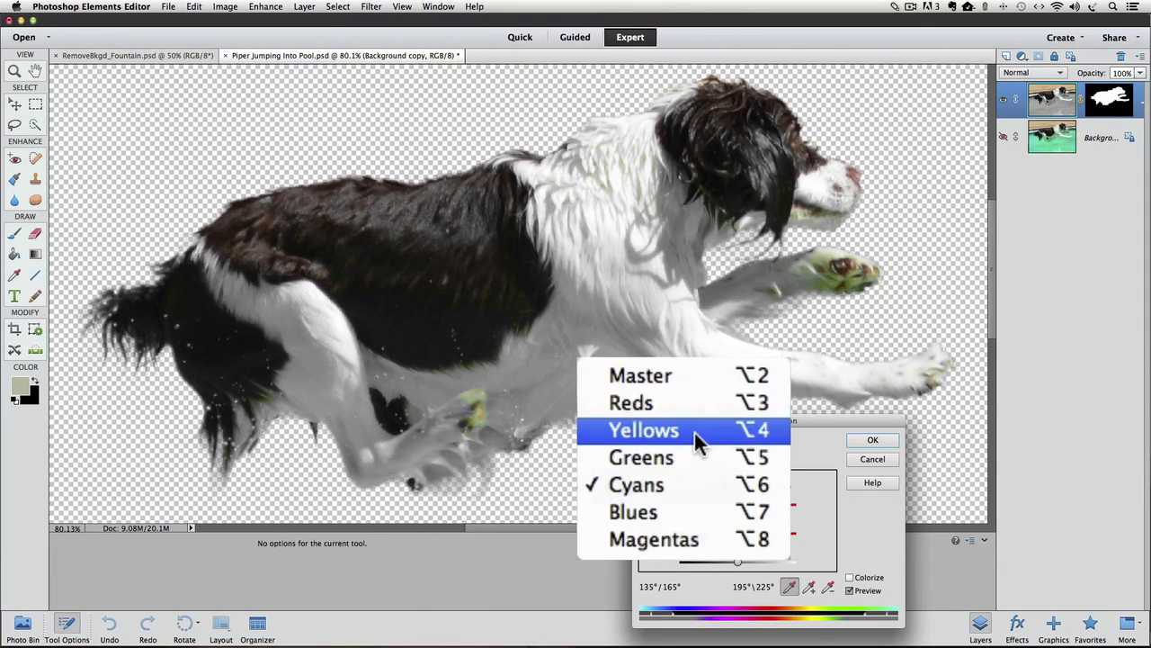
left_click(694, 433)
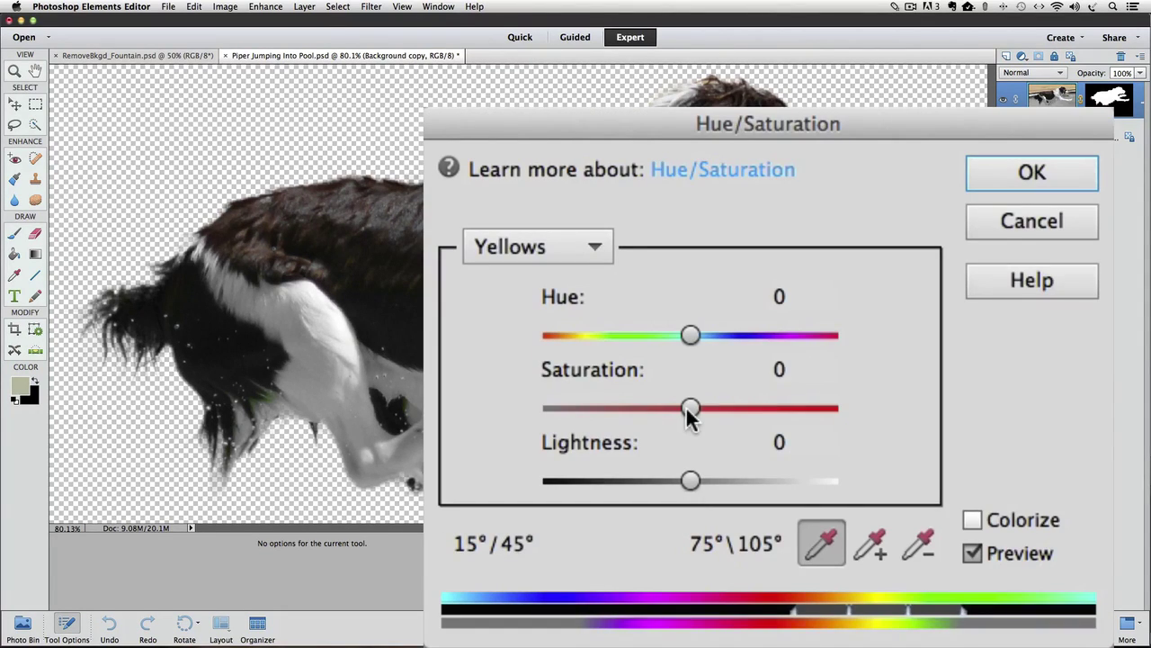
left_click_drag(690, 408, 552, 414)
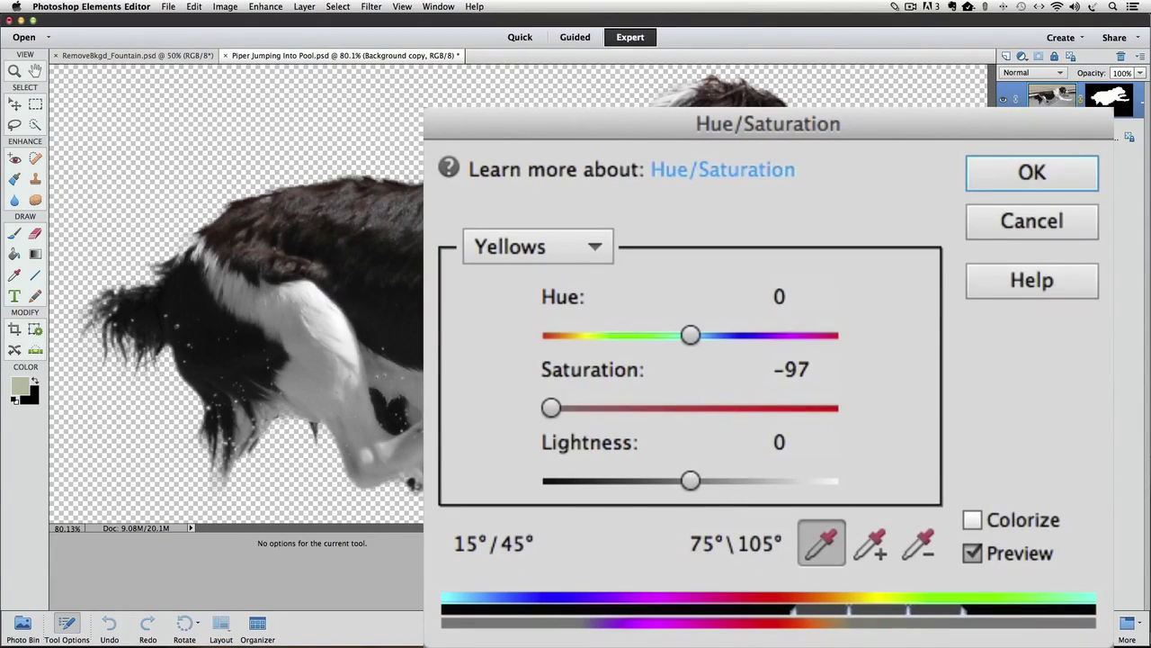
left_click(1042, 173)
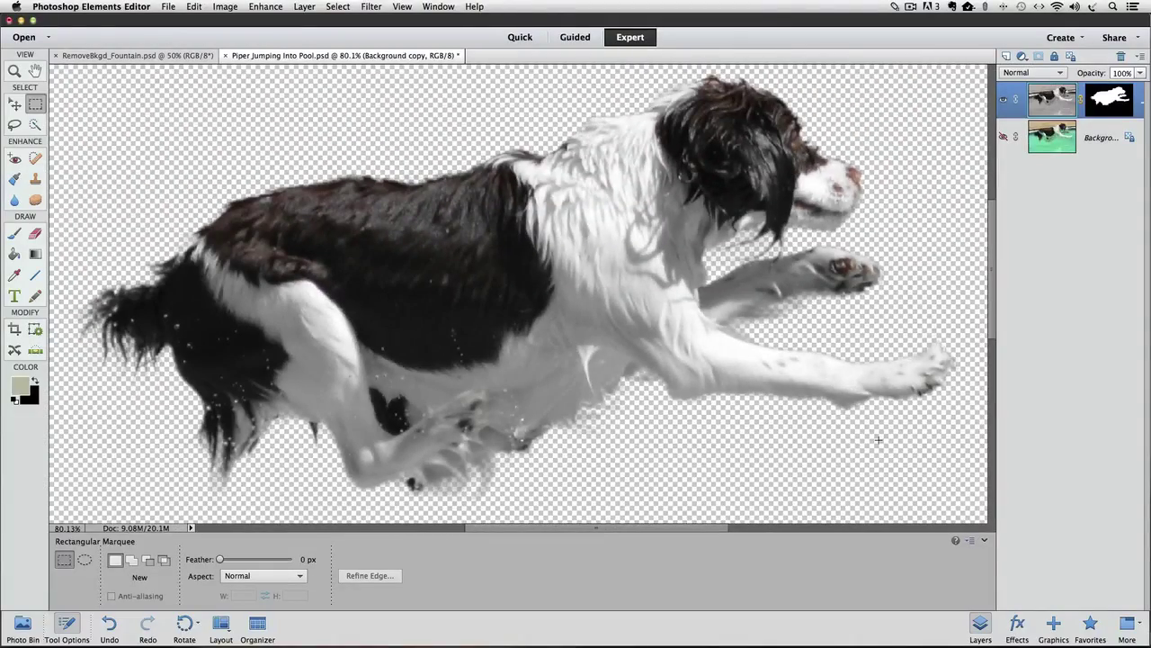